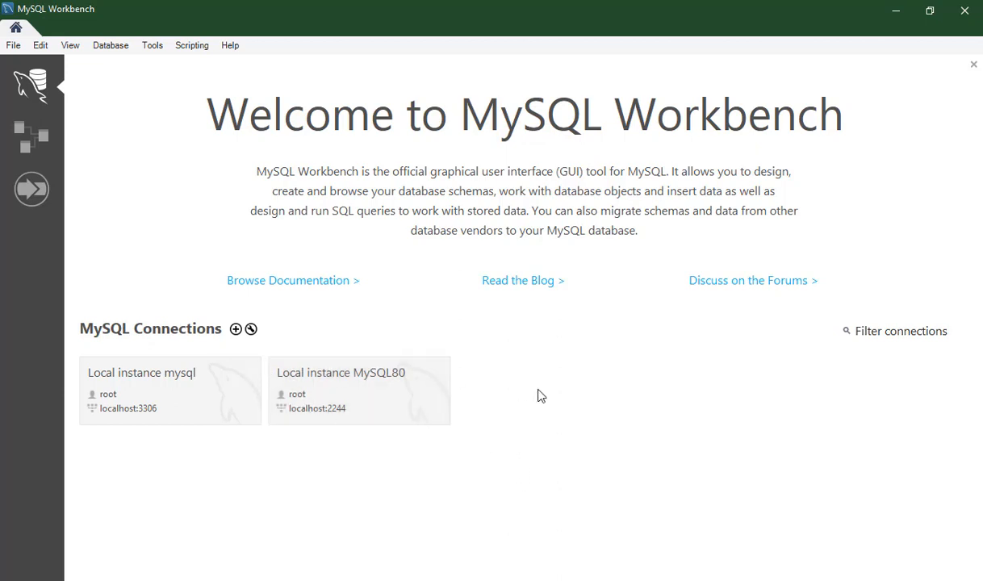
Connect to the Local instance MySQL80 server by entering the root account password
click(316, 378)
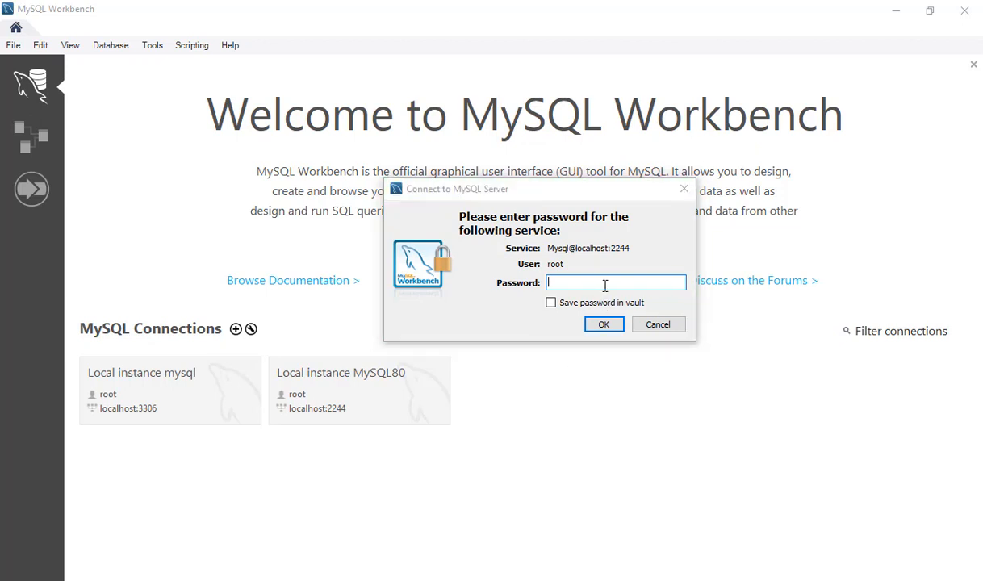
text(**)
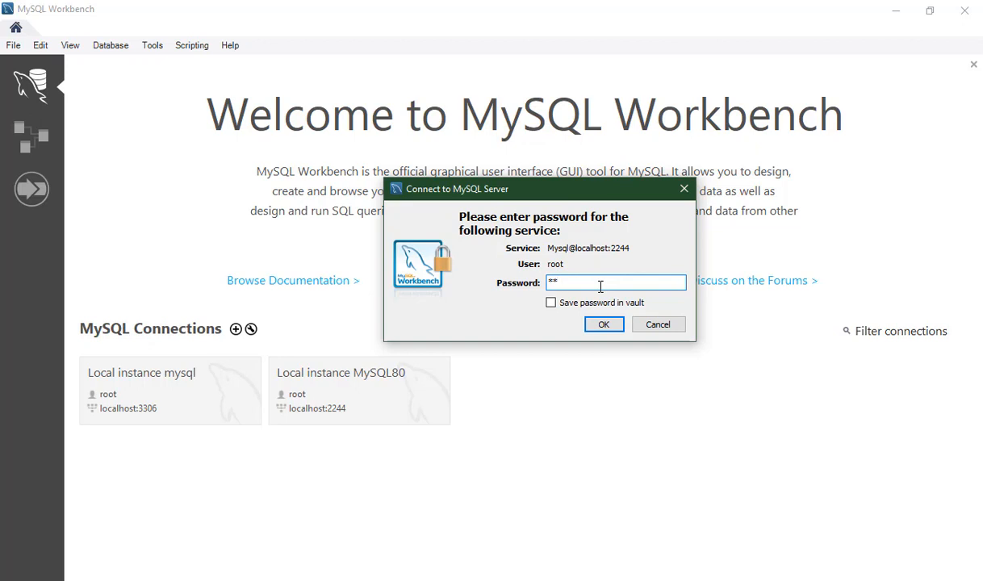
text(****)
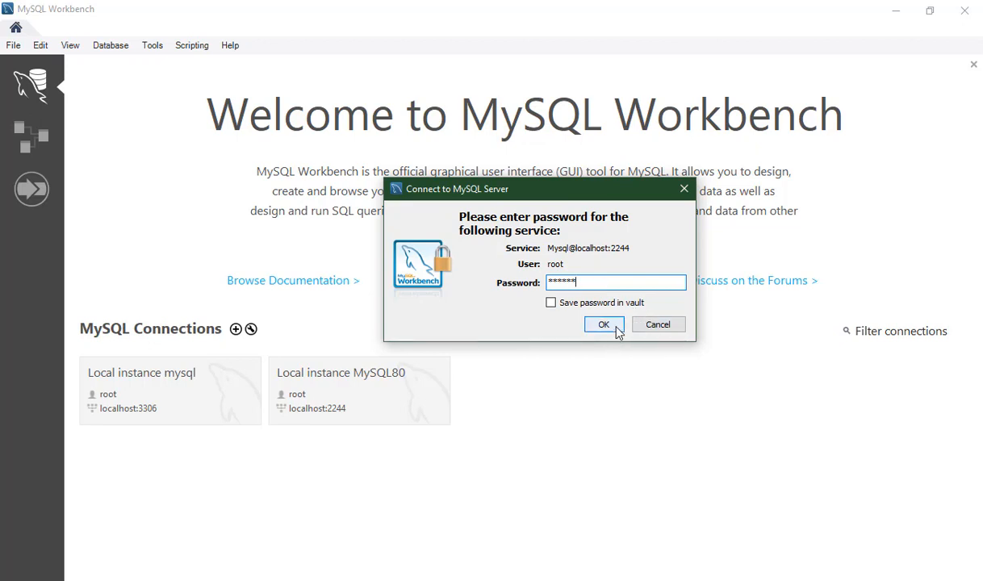
click(603, 324)
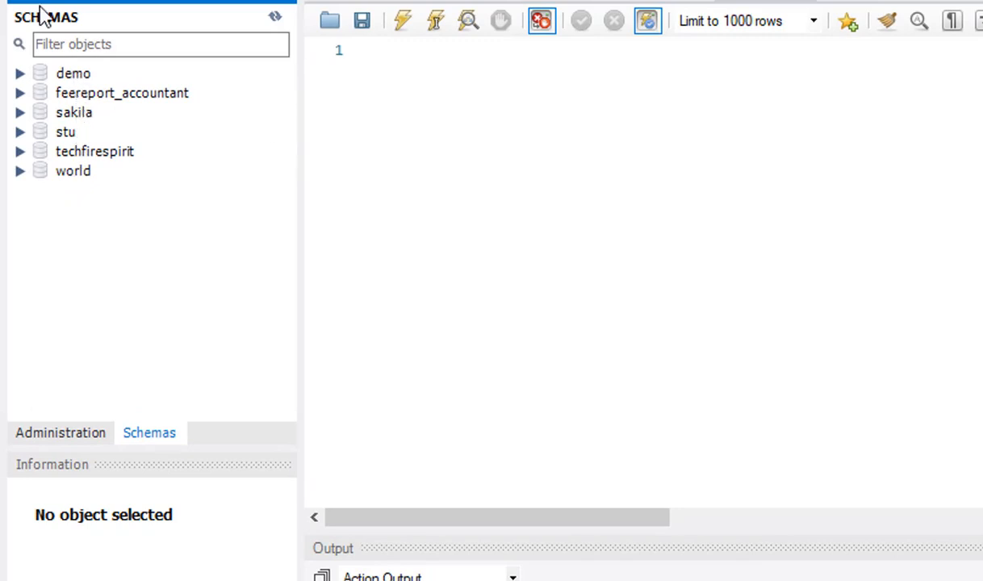
Expand the demo schema down to the employees table's columns to view them, and collapse the schema again
click(21, 73)
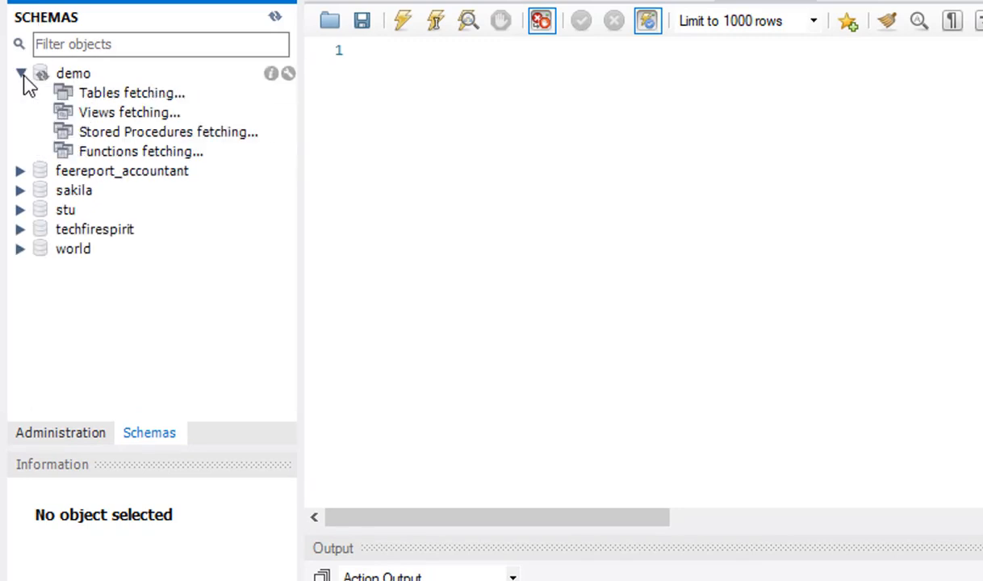
click(42, 93)
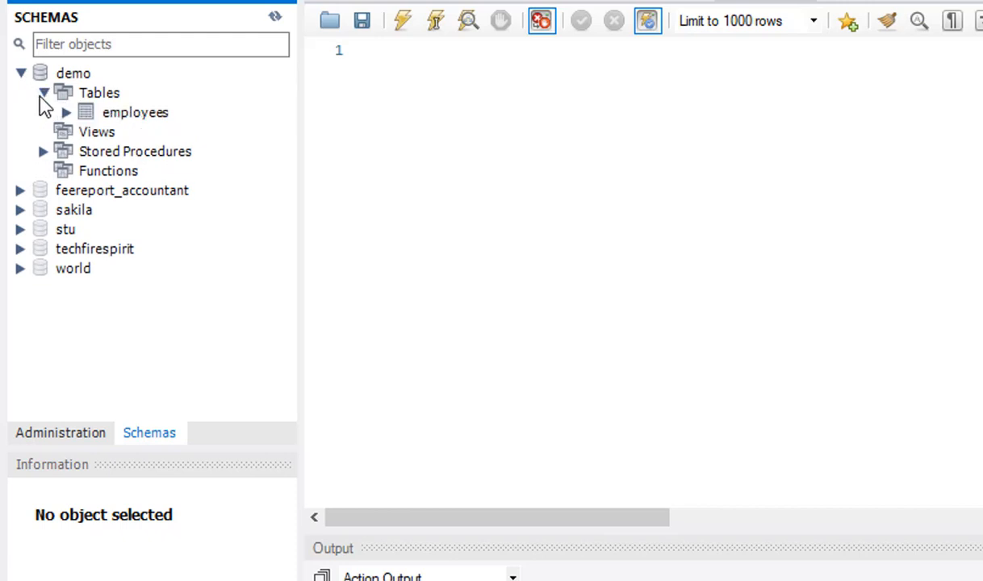
click(67, 113)
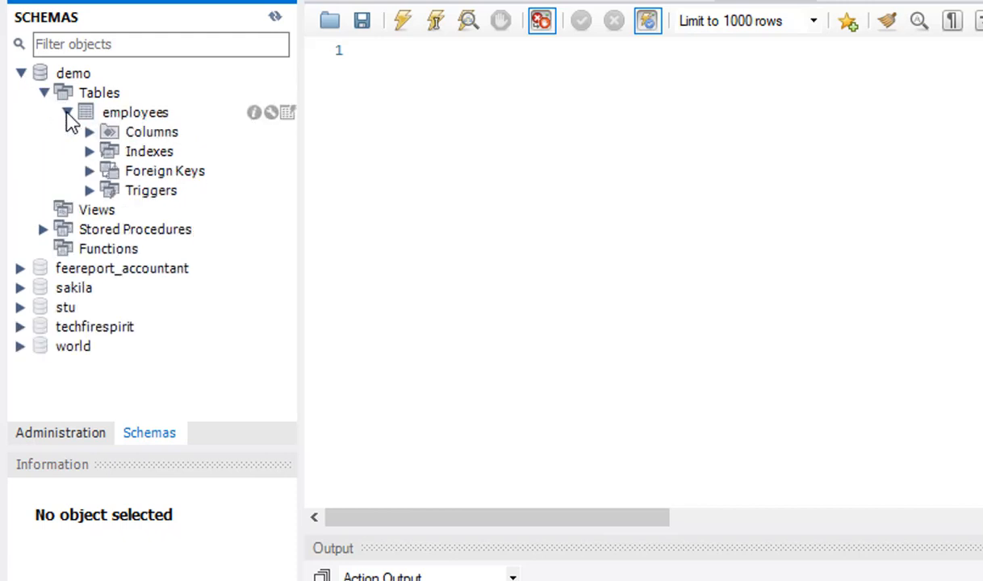
click(83, 133)
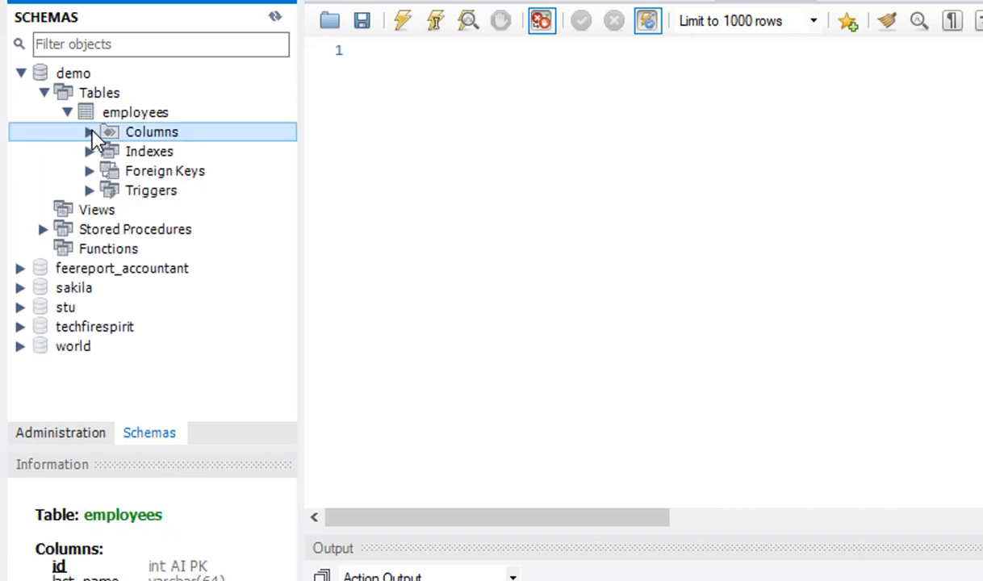
click(92, 134)
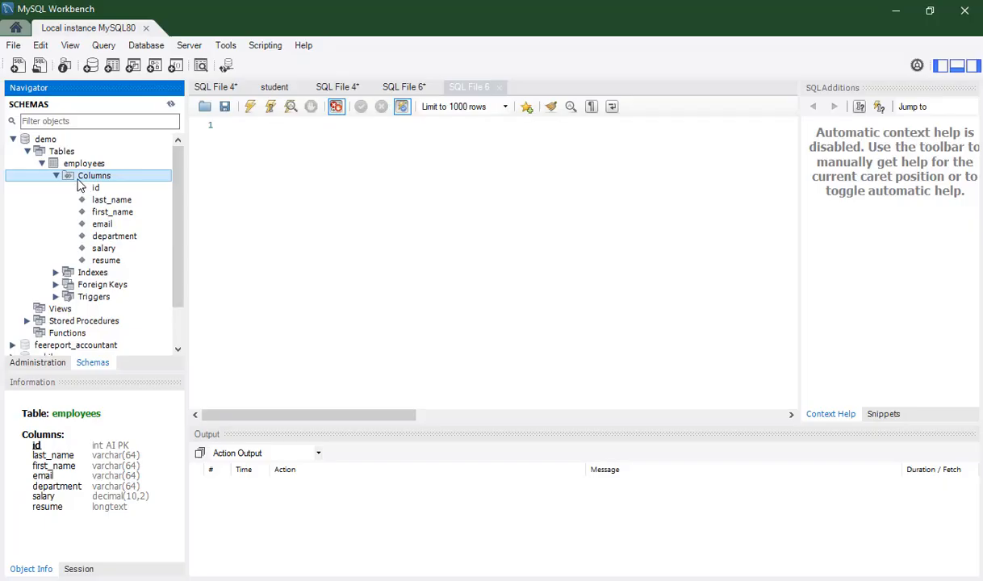
click(71, 164)
click(13, 139)
click(13, 139)
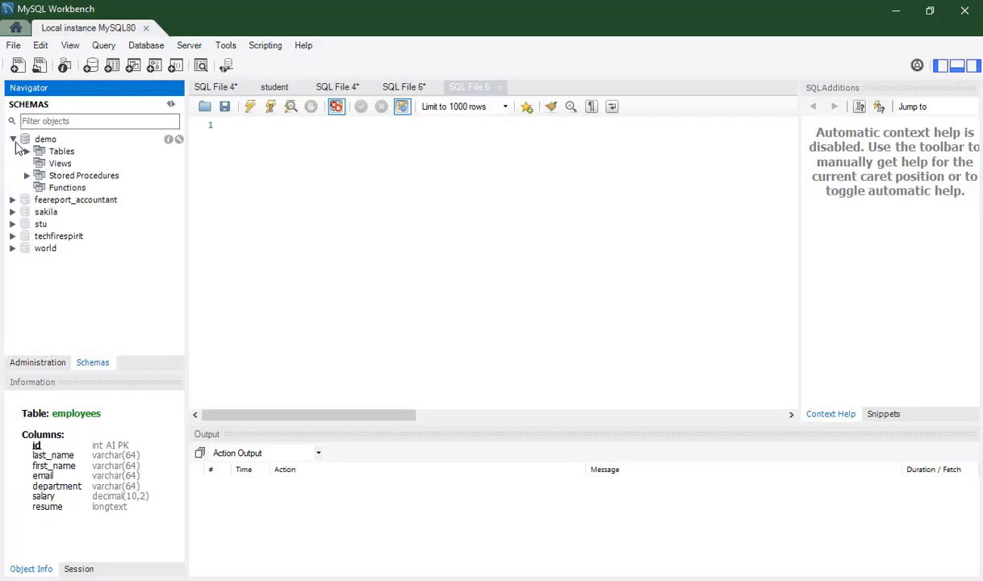
click(13, 139)
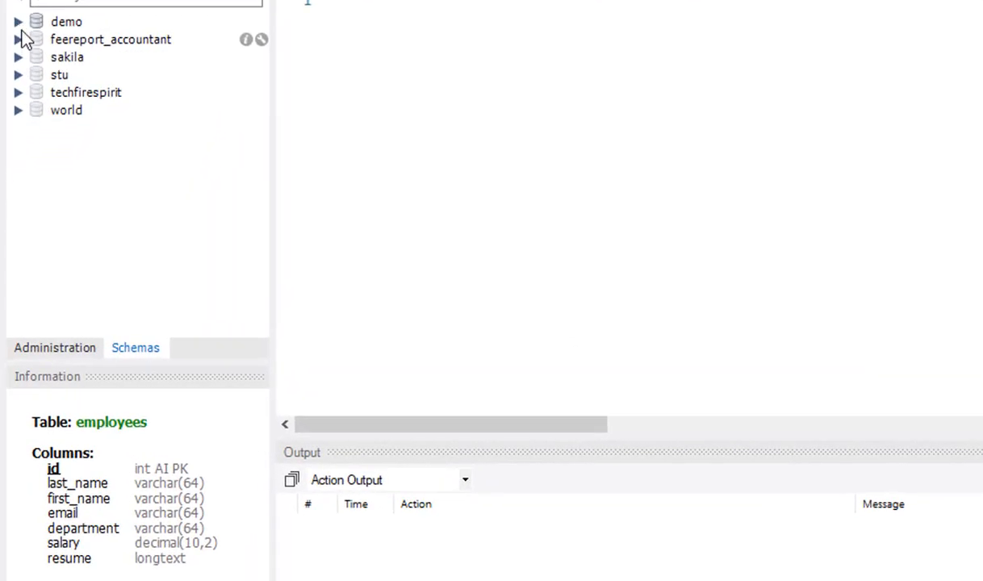
Reopen the demo schema's tables and review the column list of the employees table
click(19, 23)
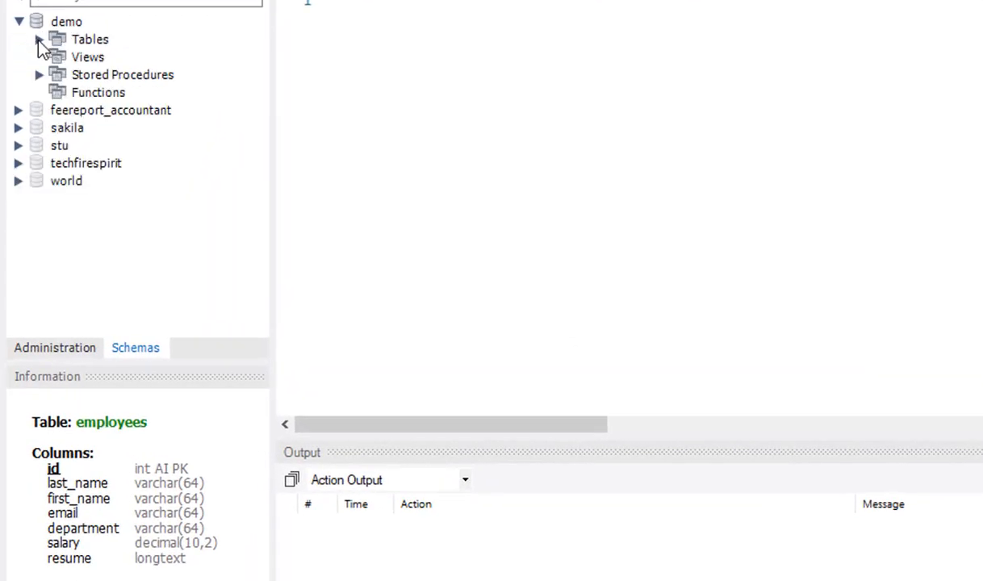
click(40, 39)
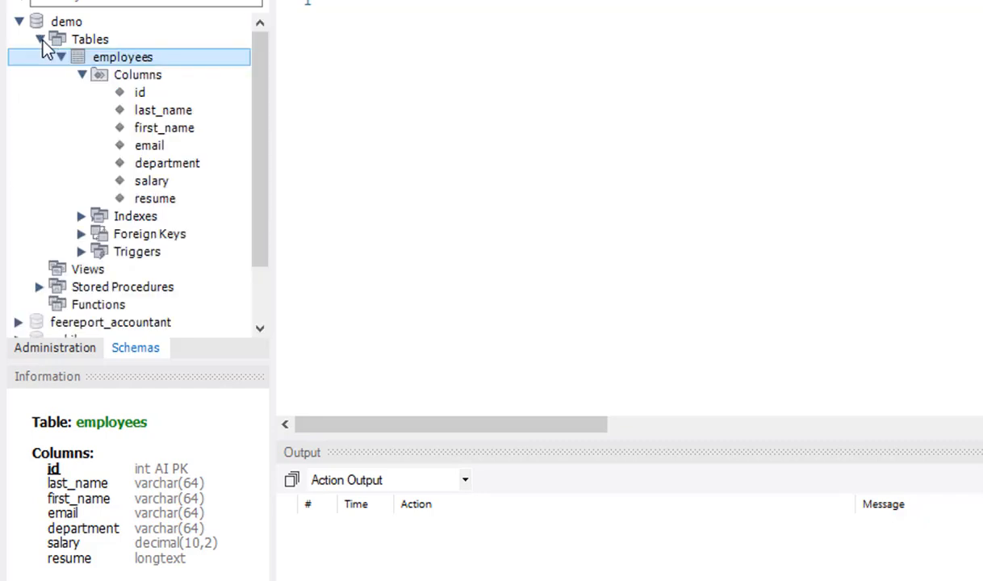
click(82, 74)
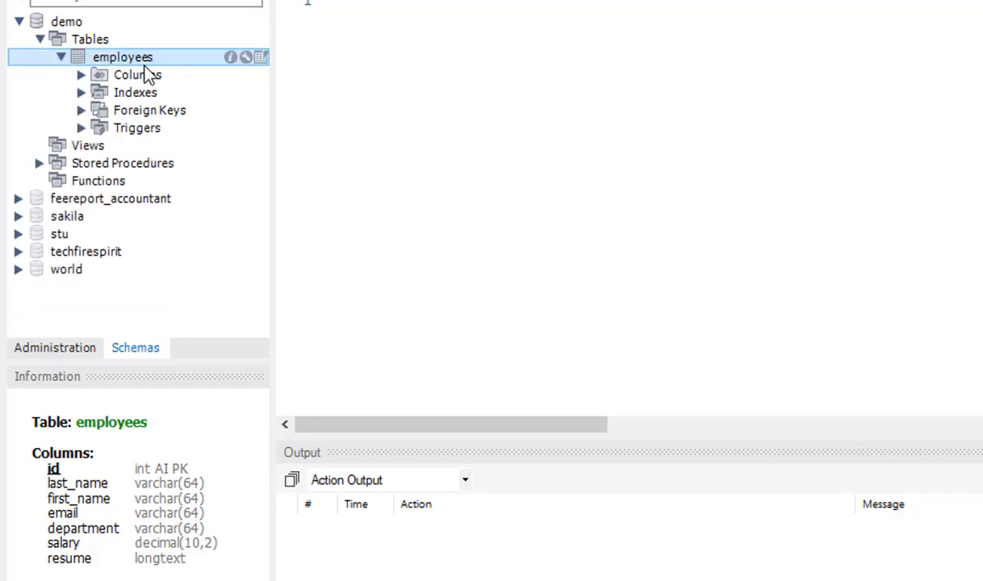
click(114, 78)
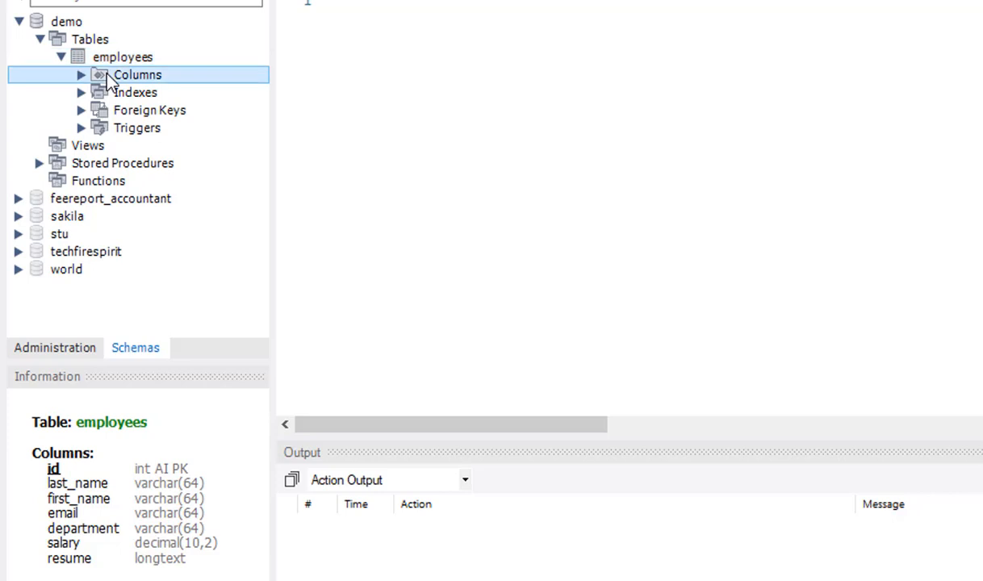
click(80, 61)
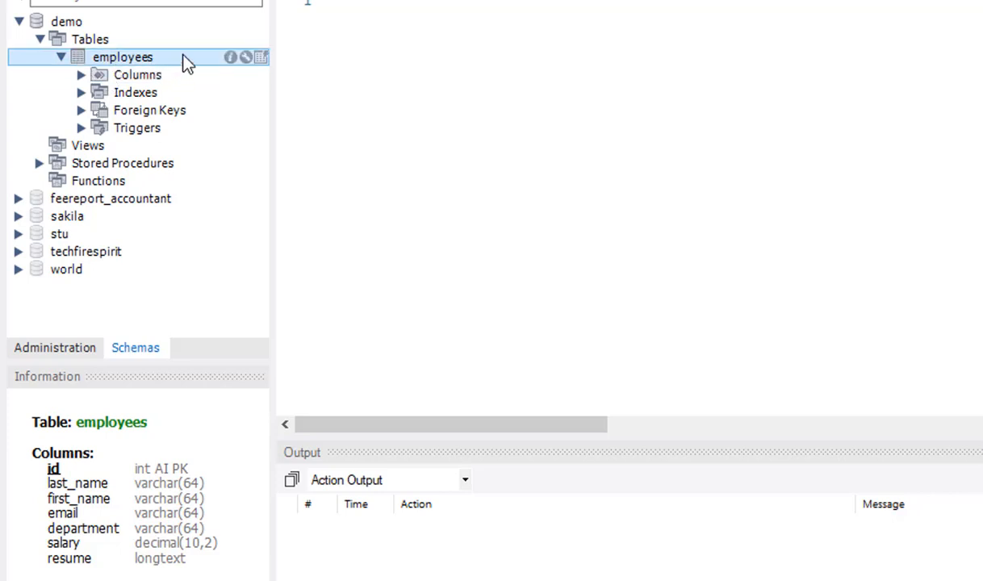
click(81, 74)
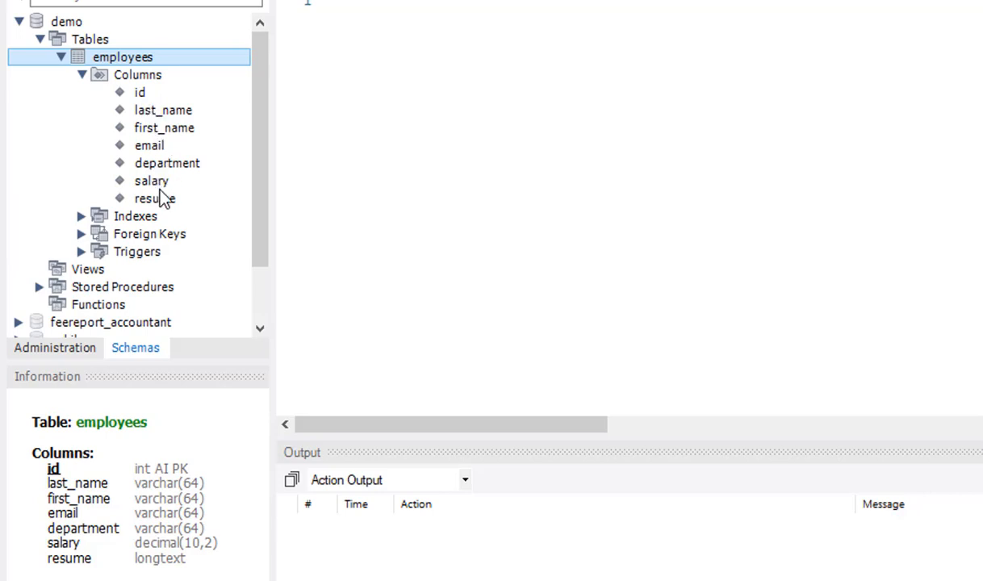
click(81, 74)
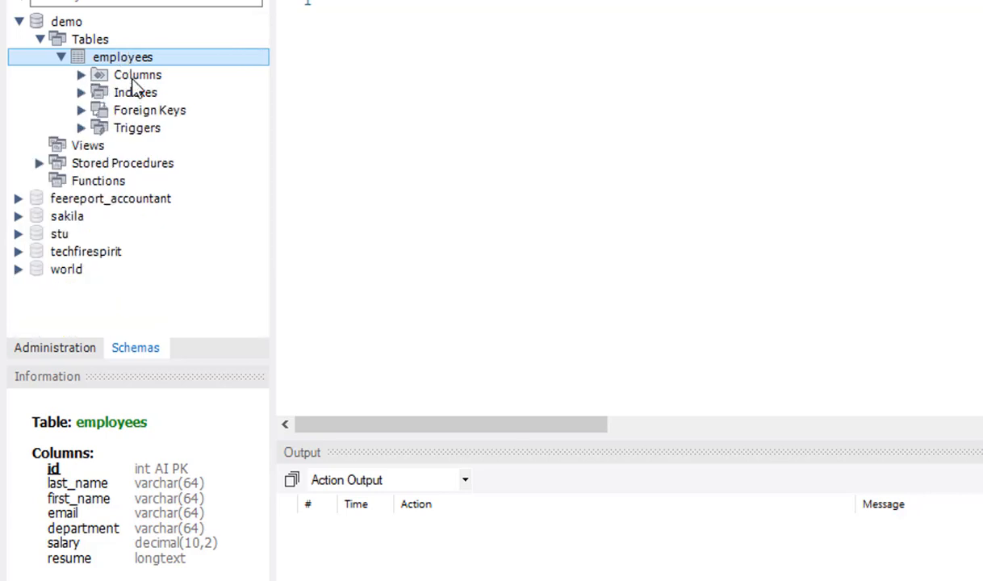
Inspect the employees table's indexes, foreign keys and triggers, and collapse the demo schema
click(130, 100)
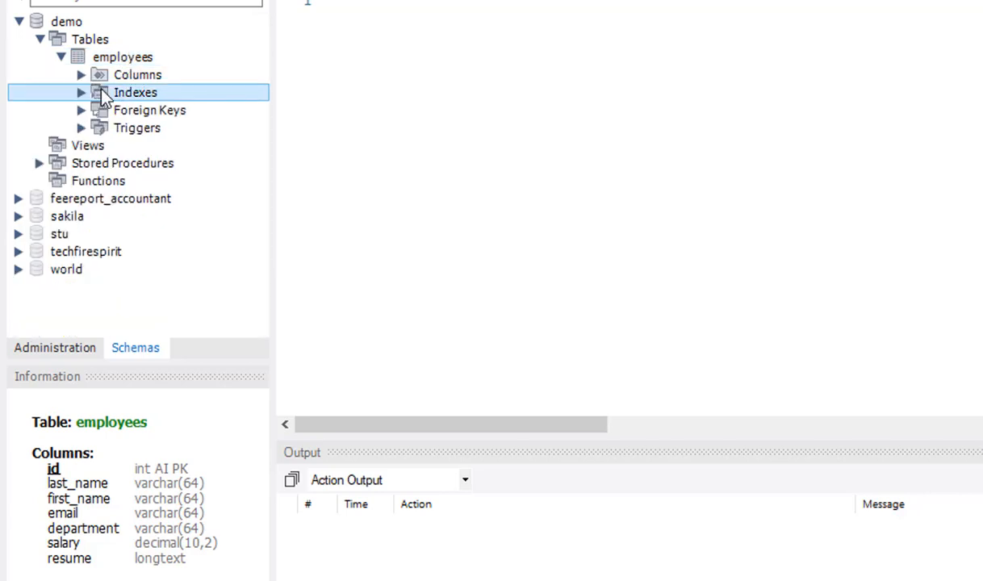
click(82, 92)
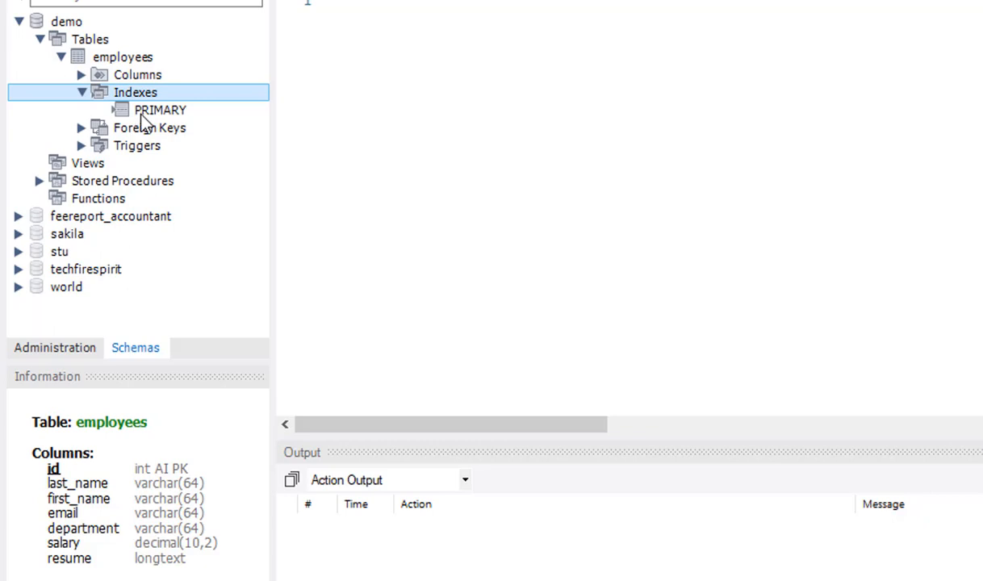
click(82, 92)
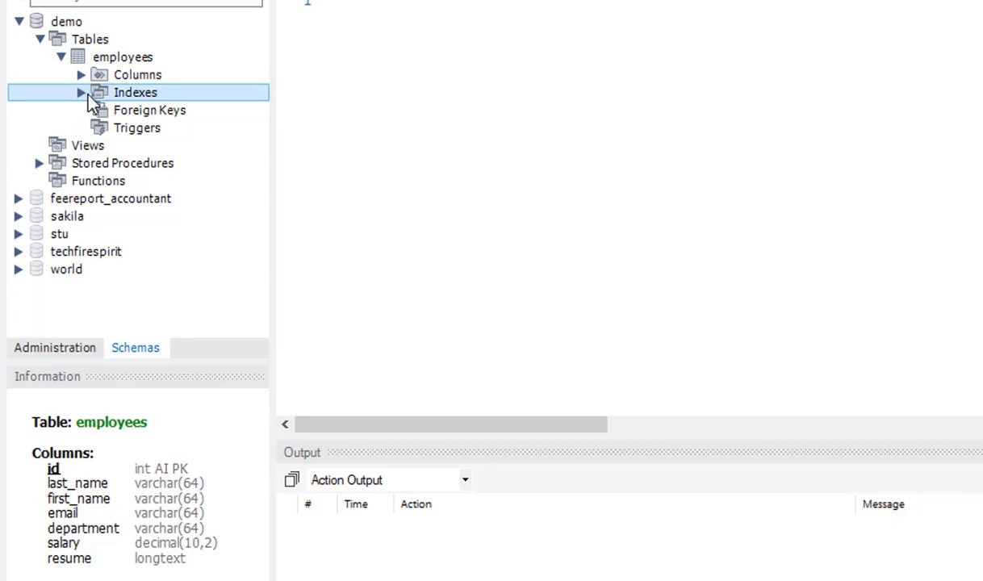
click(130, 113)
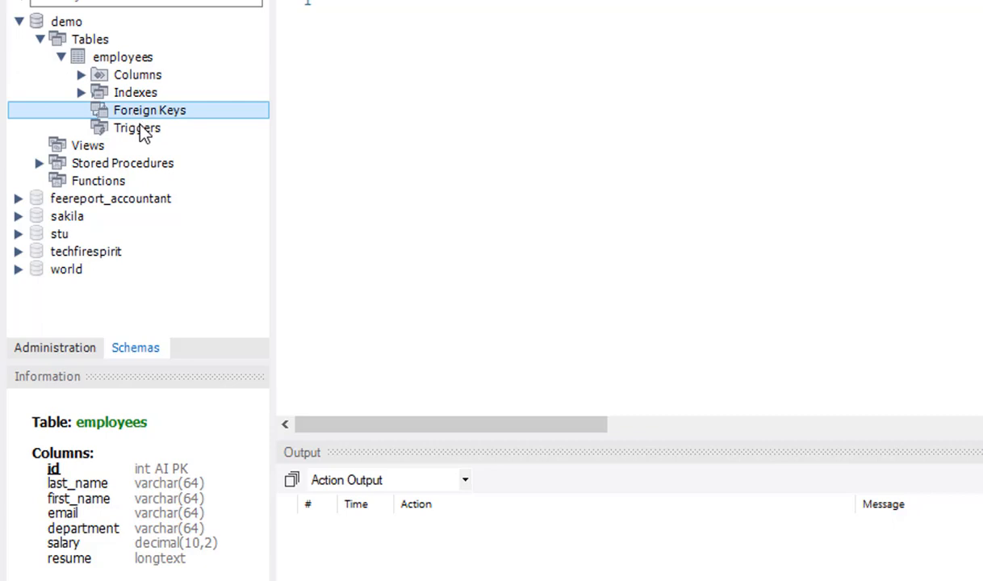
click(142, 131)
click(129, 93)
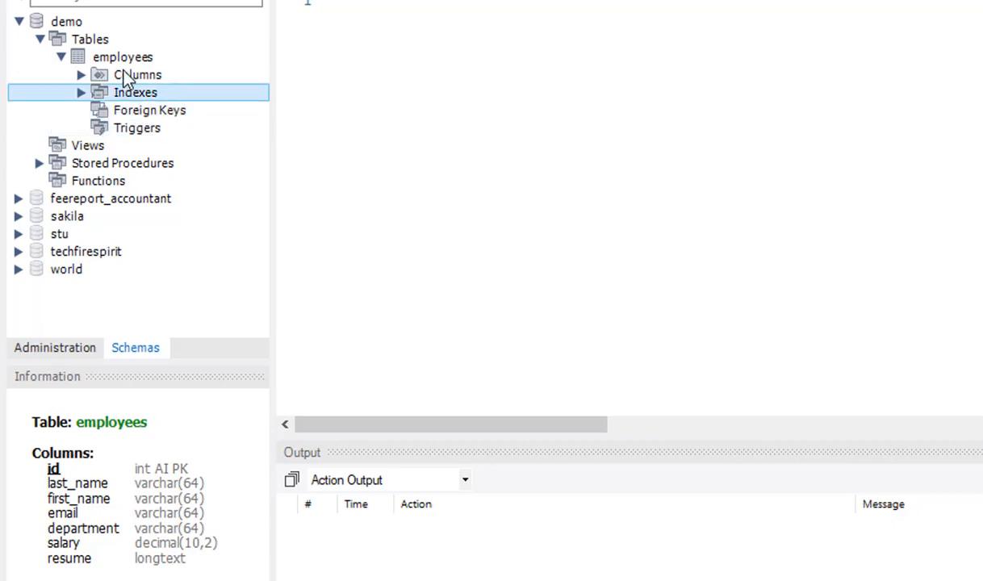
click(126, 77)
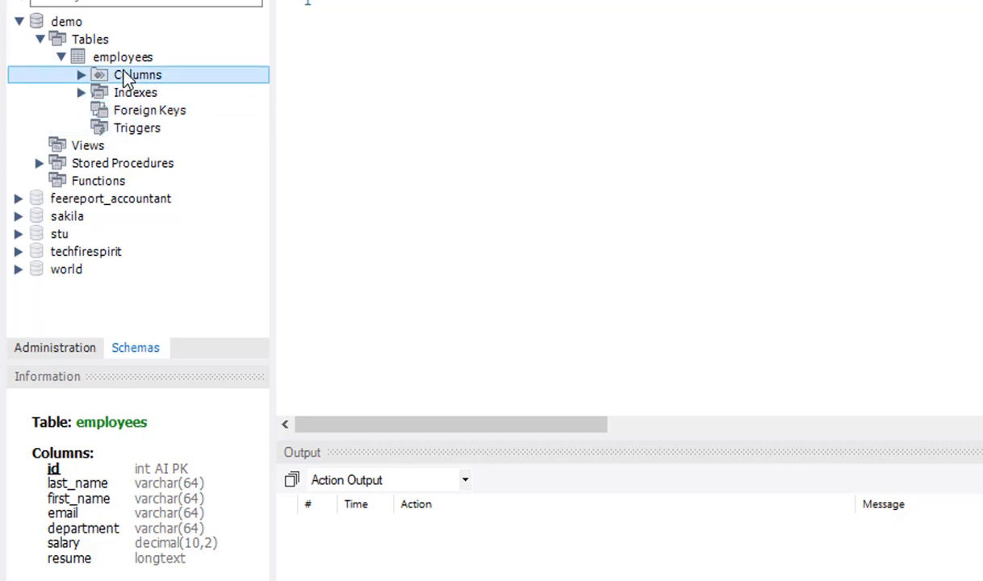
click(312, 162)
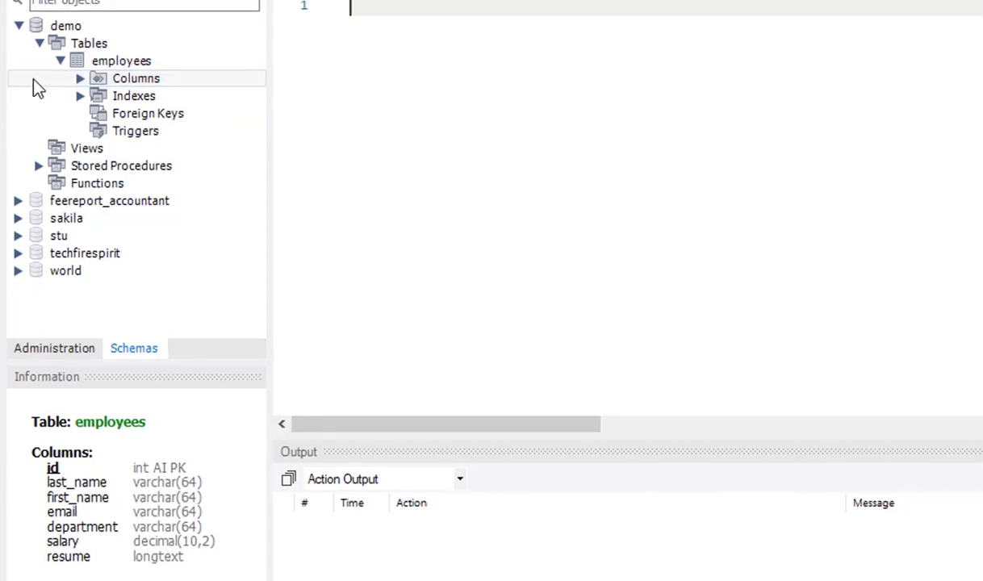
click(19, 21)
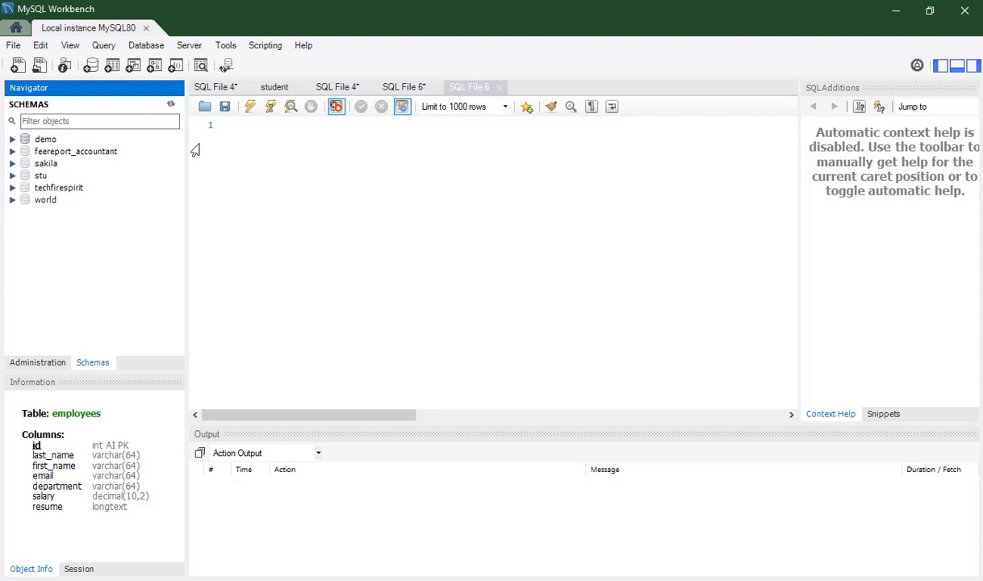
click(257, 136)
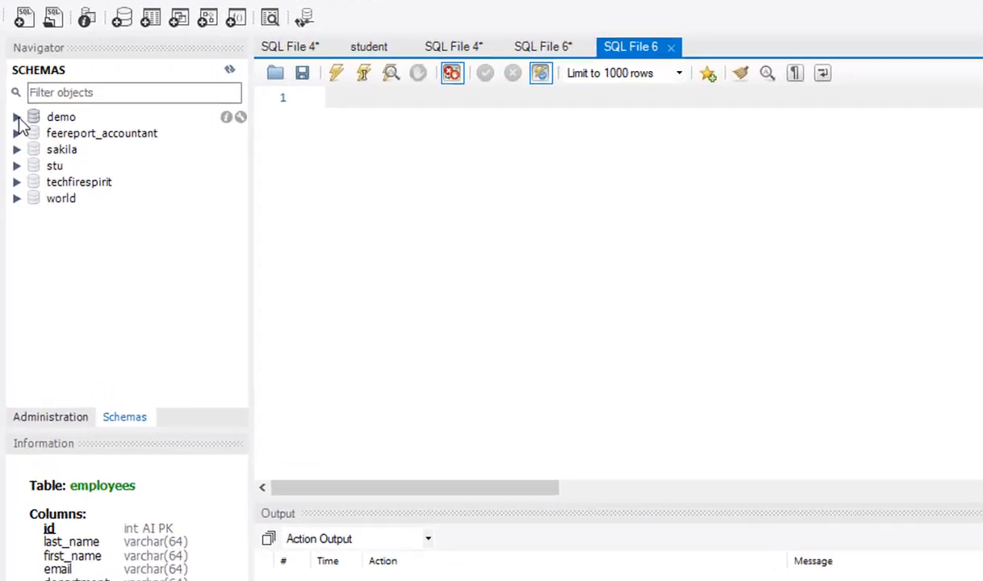
Query the rows of the demo schema's employees table with the 1000-row limit
click(12, 139)
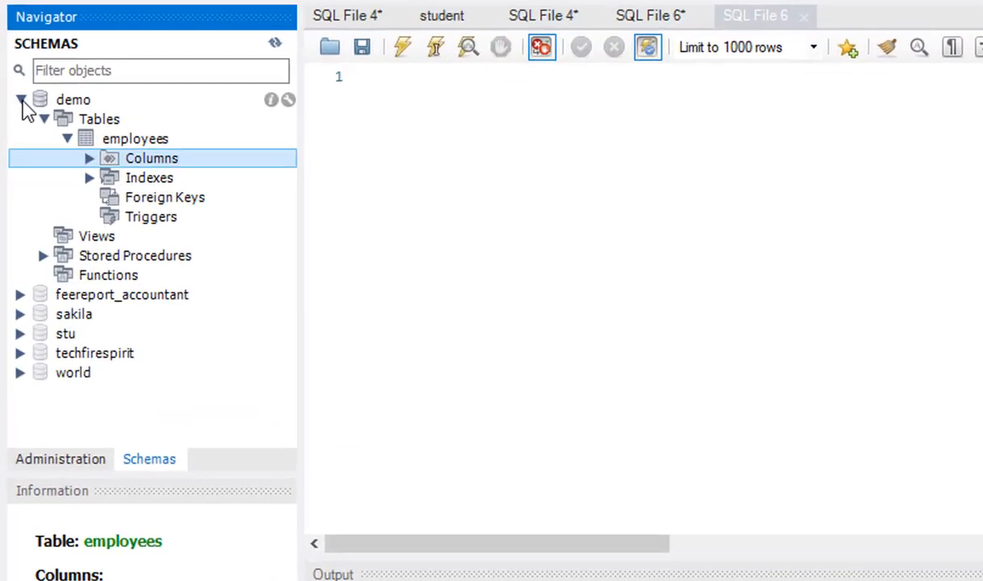
click(109, 145)
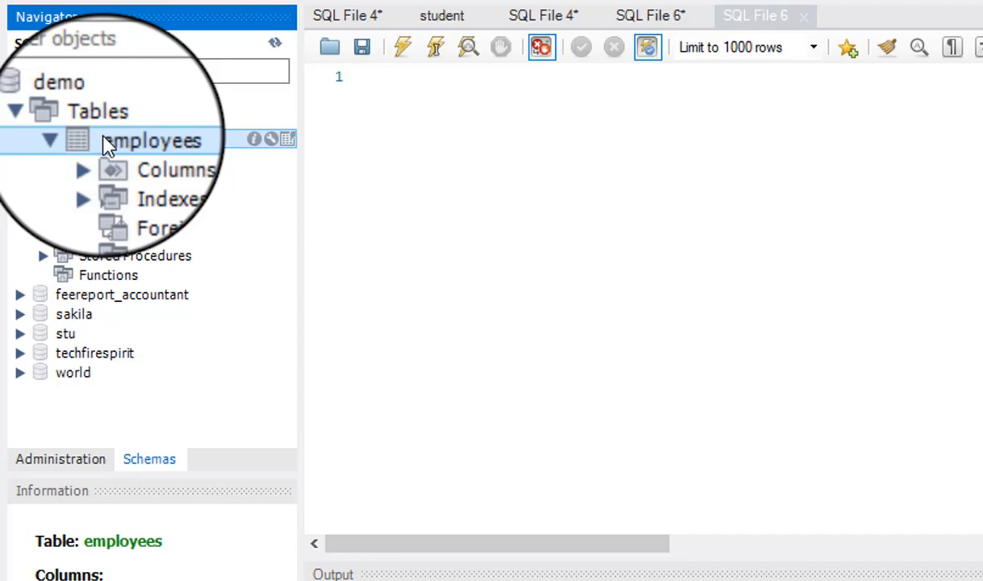
right_click(107, 144)
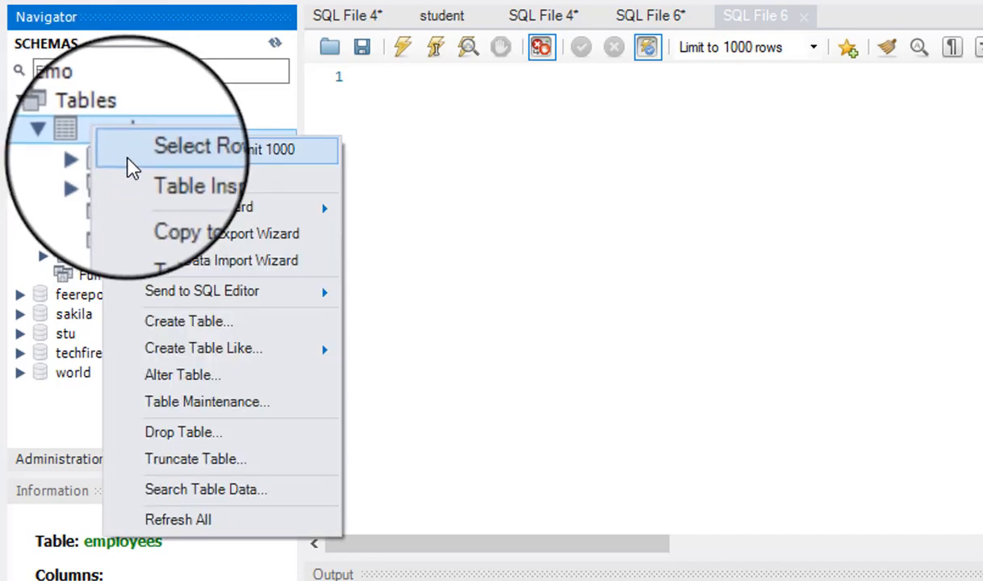
click(129, 158)
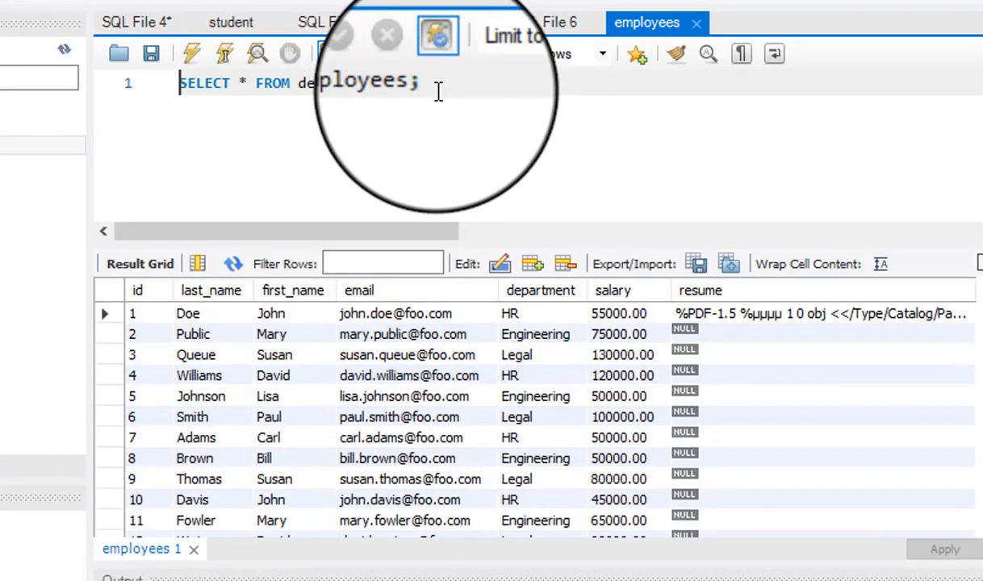
Examine the generated SELECT statement and the employee records in the result grid
drag(438, 91, 164, 90)
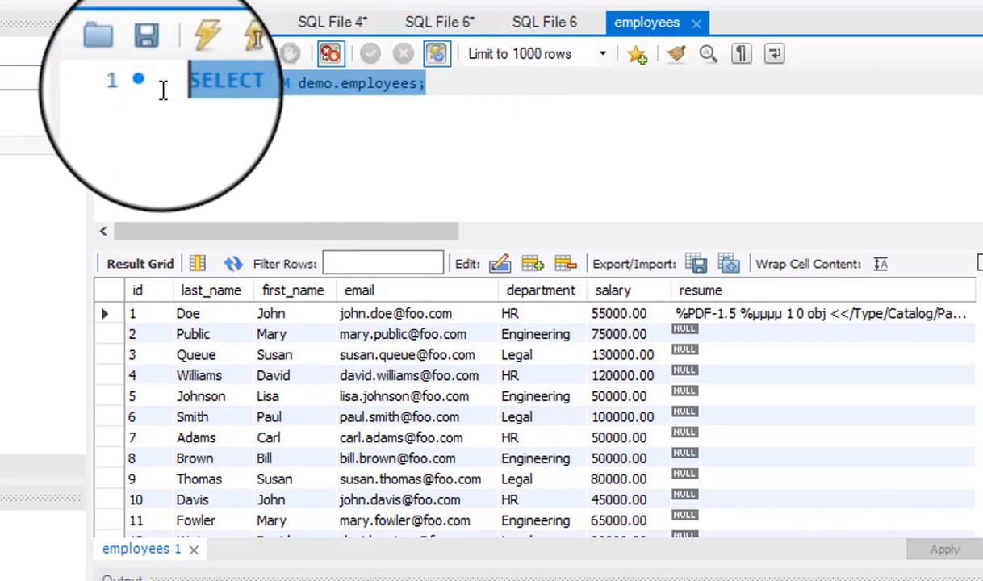
click(395, 125)
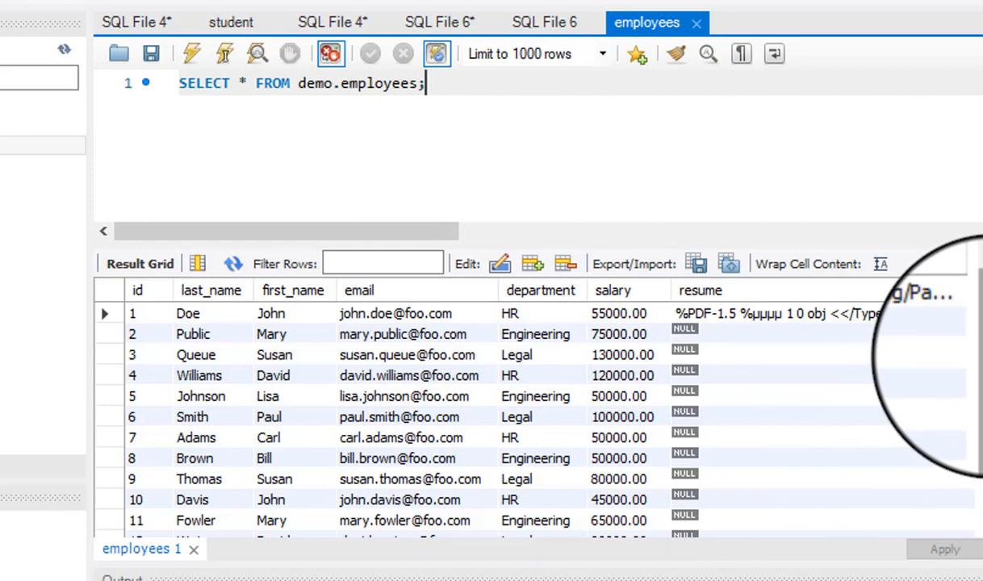
scroll(972, 389, down, 1)
scroll(977, 355, up, 1)
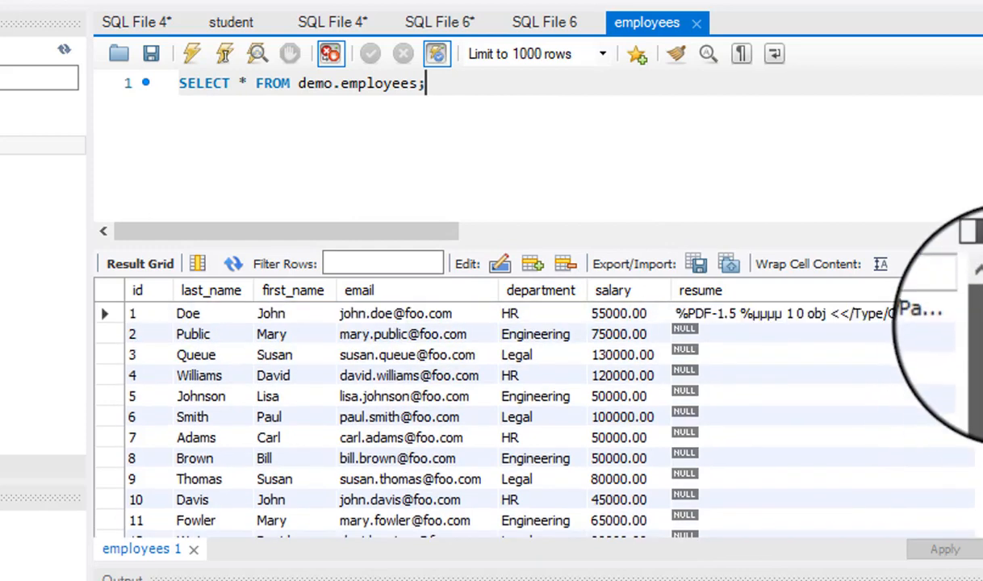
click(158, 314)
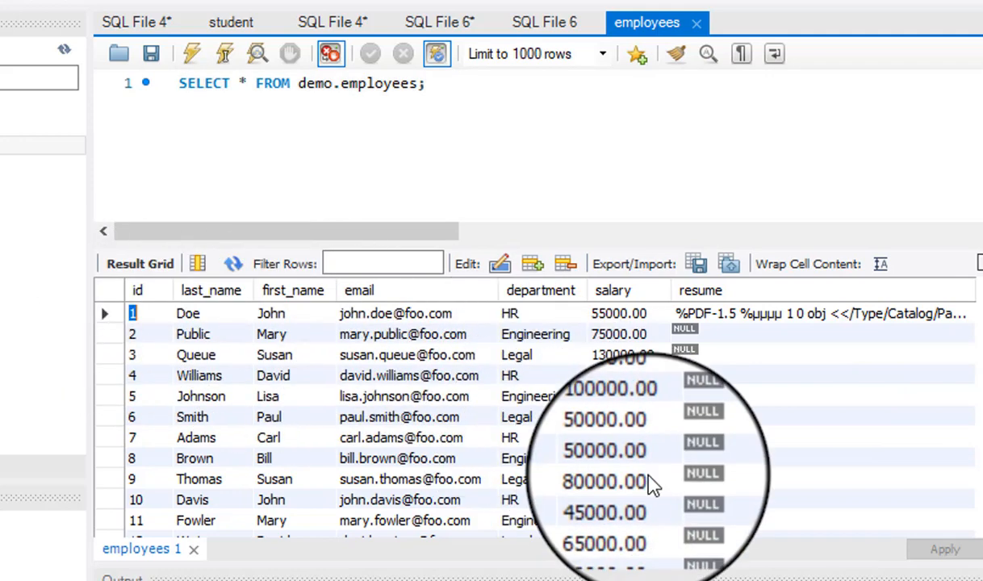
Look through the employee records in the result grid, from the first row to the last, across the name, salary and id columns
scroll(652, 484, down, 1)
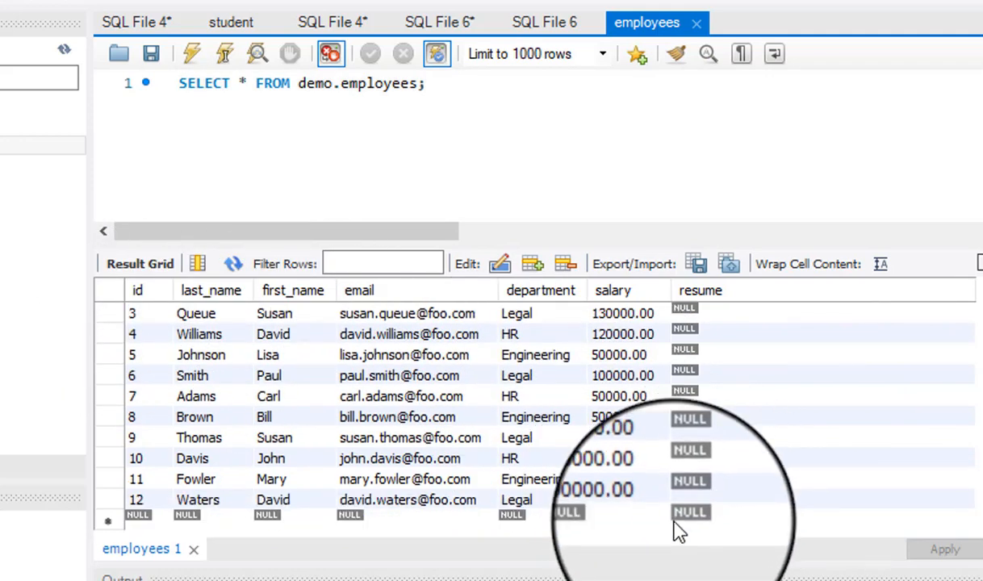
double_click(597, 501)
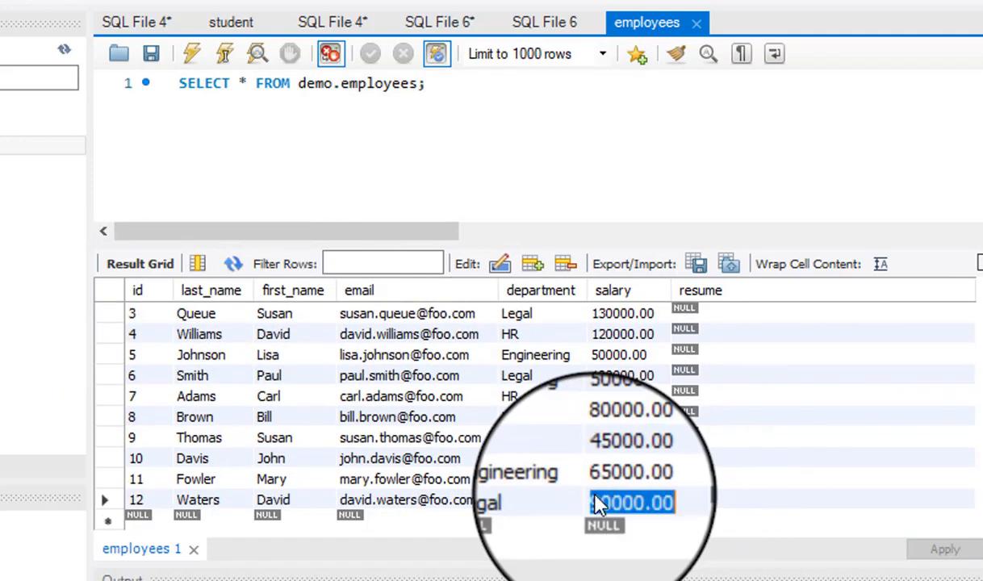
scroll(597, 502, up, 1)
double_click(312, 377)
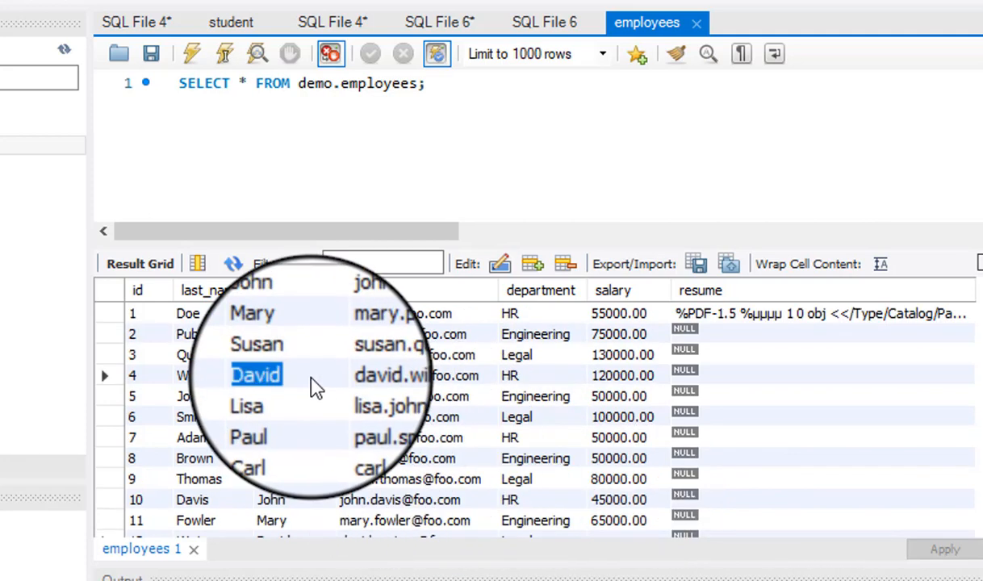
double_click(192, 354)
double_click(159, 334)
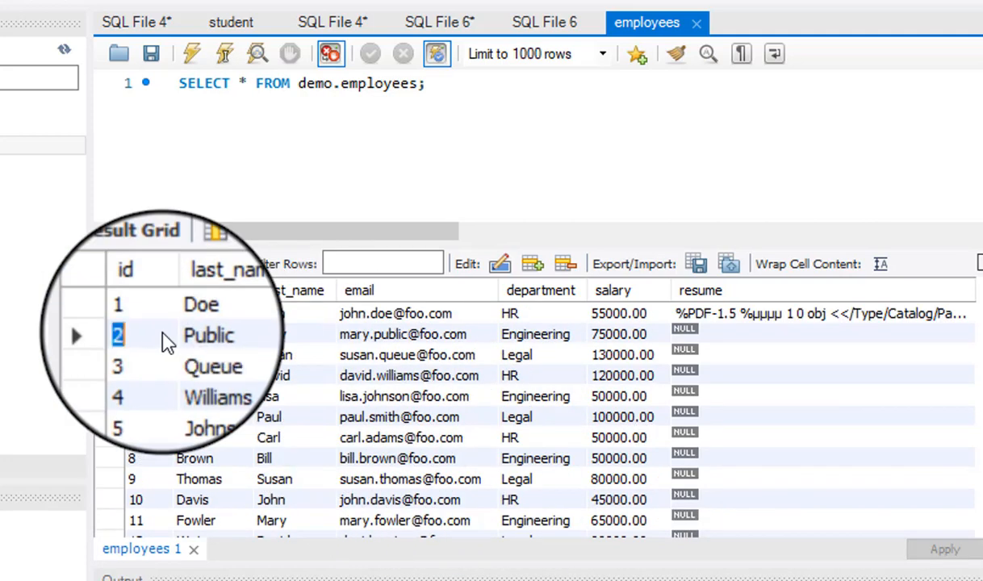
double_click(132, 313)
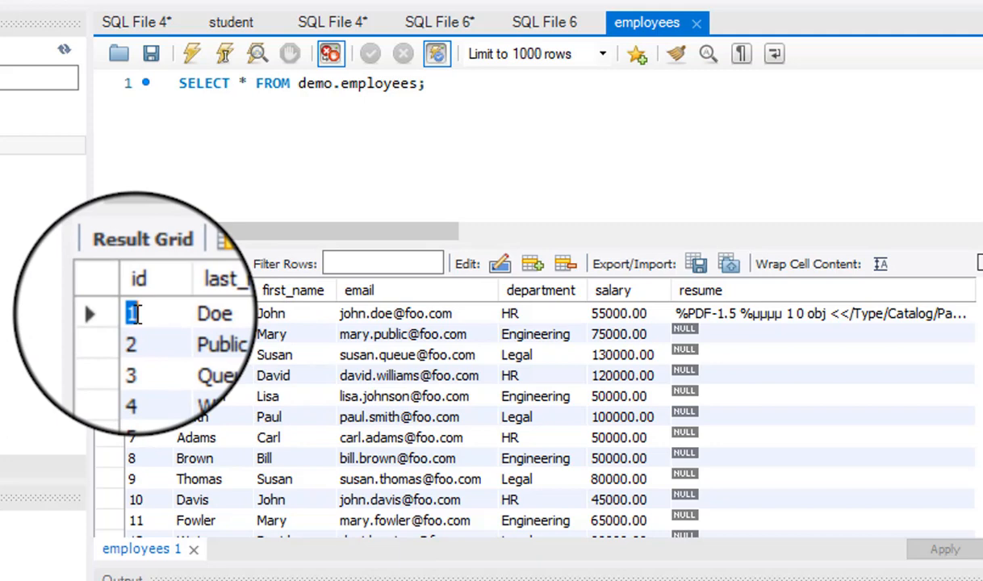
click(135, 315)
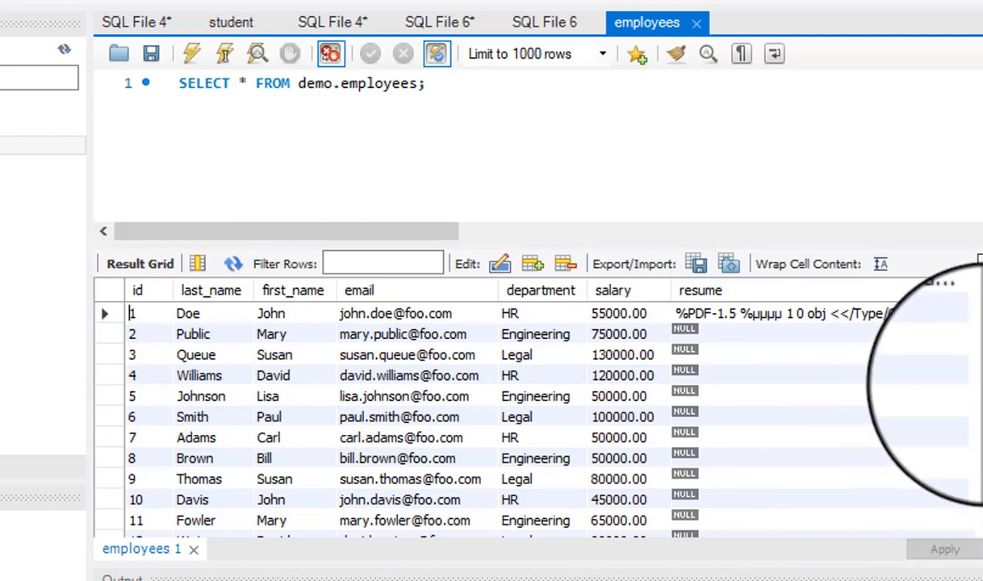
scroll(936, 436, down, 1)
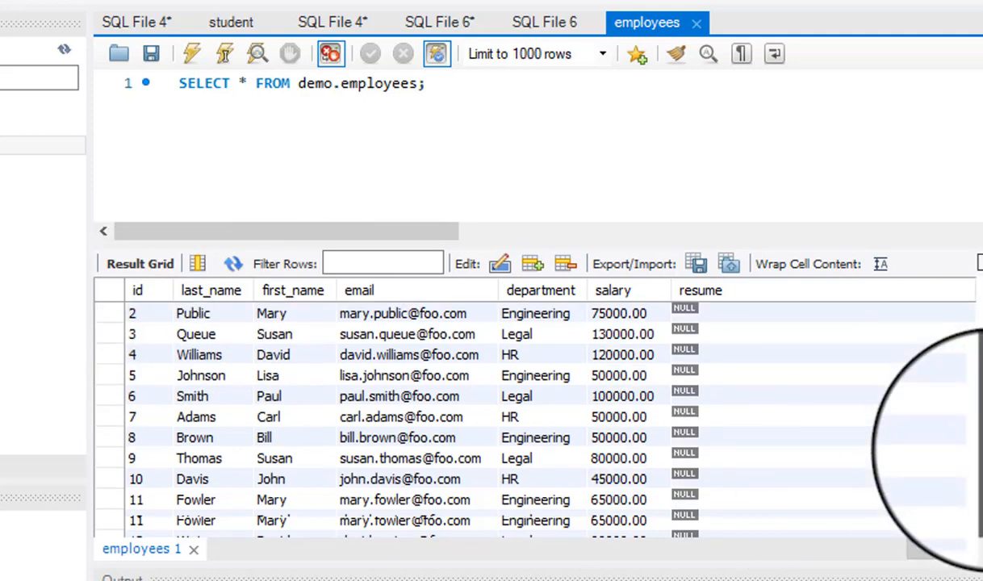
scroll(936, 444, up, 1)
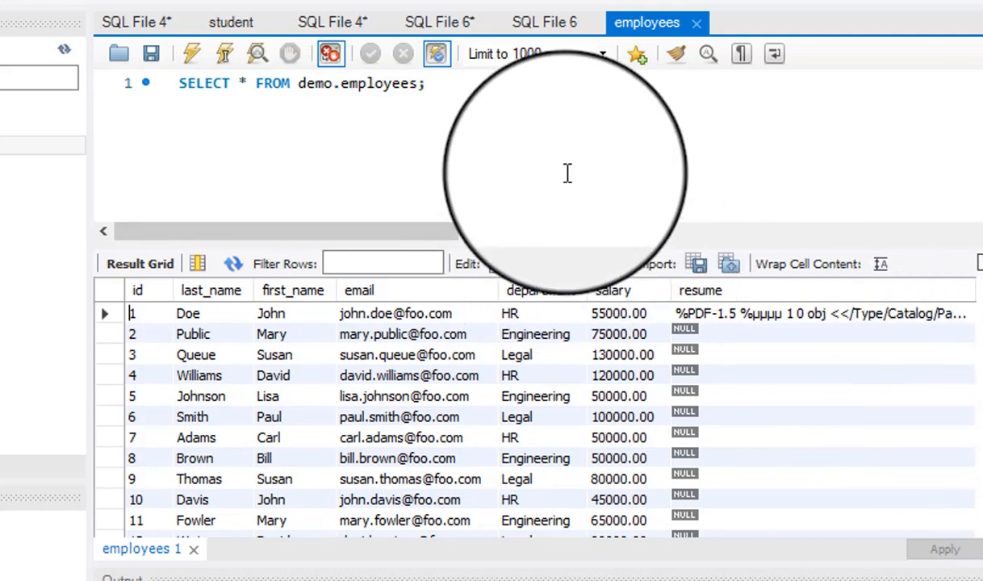
Examine the SELECT statement in the query editor, including its demo.employees table reference
click(567, 173)
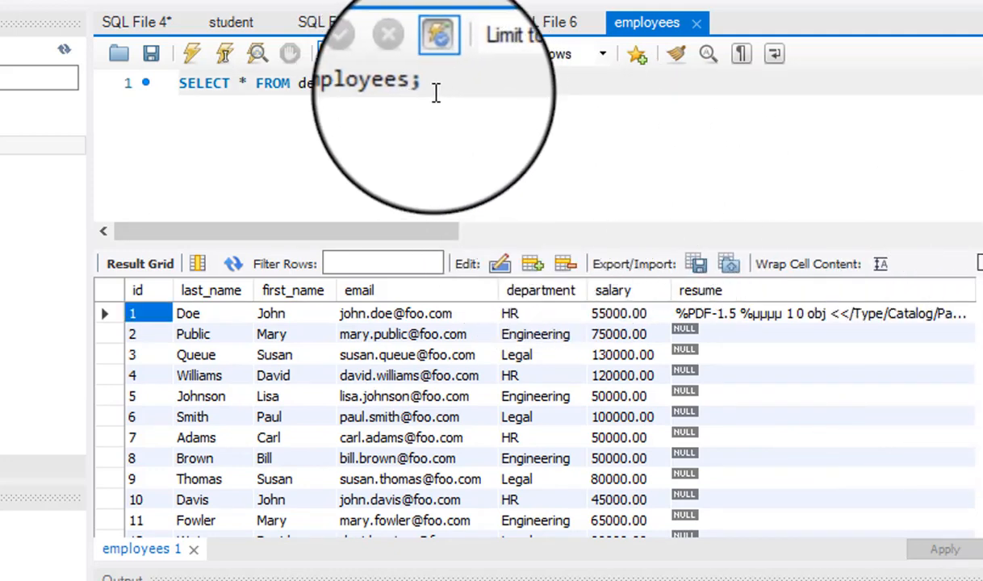
drag(436, 89, 299, 84)
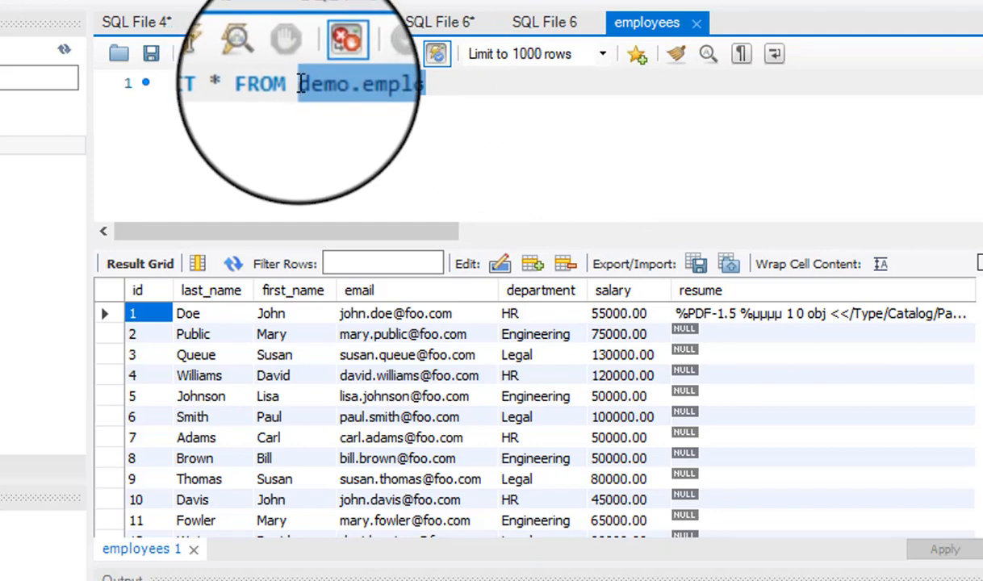
click(299, 84)
double_click(299, 84)
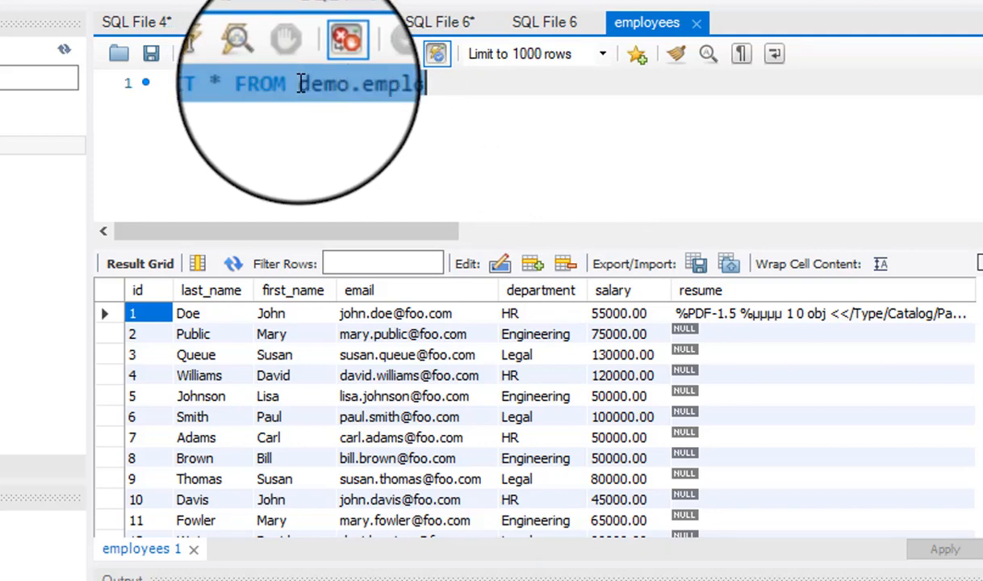
click(298, 84)
click(492, 82)
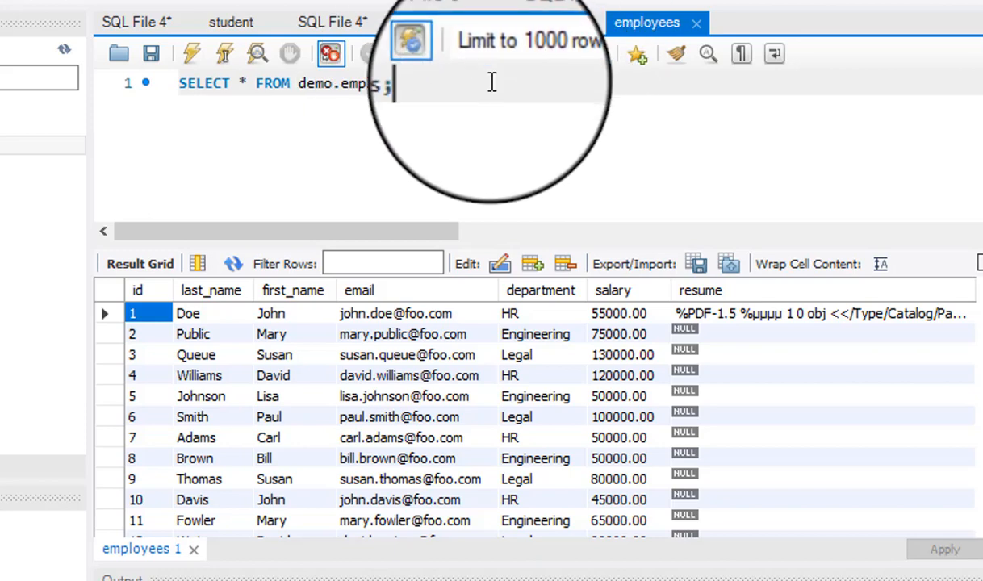
shift+click(298, 84)
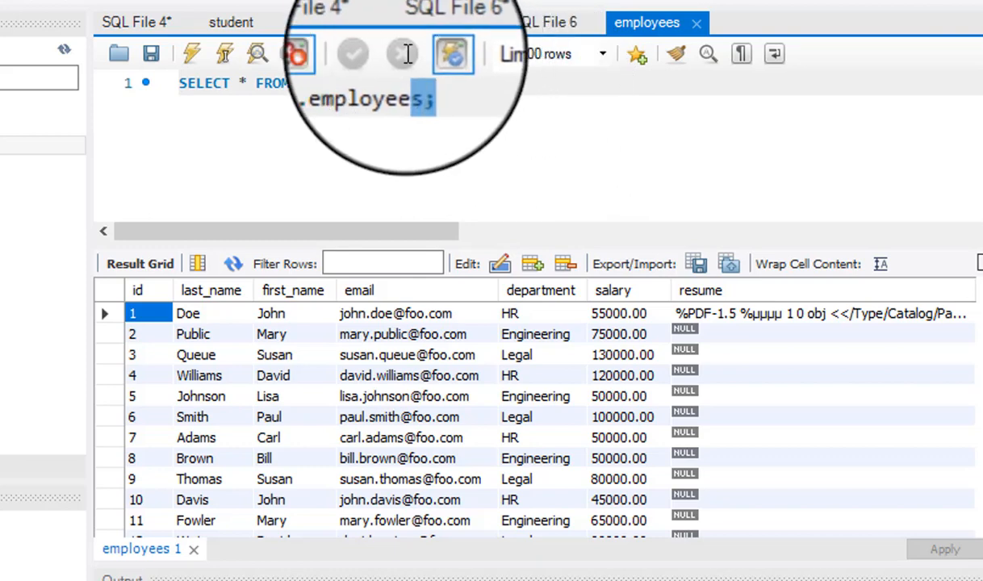
drag(294, 84, 202, 89)
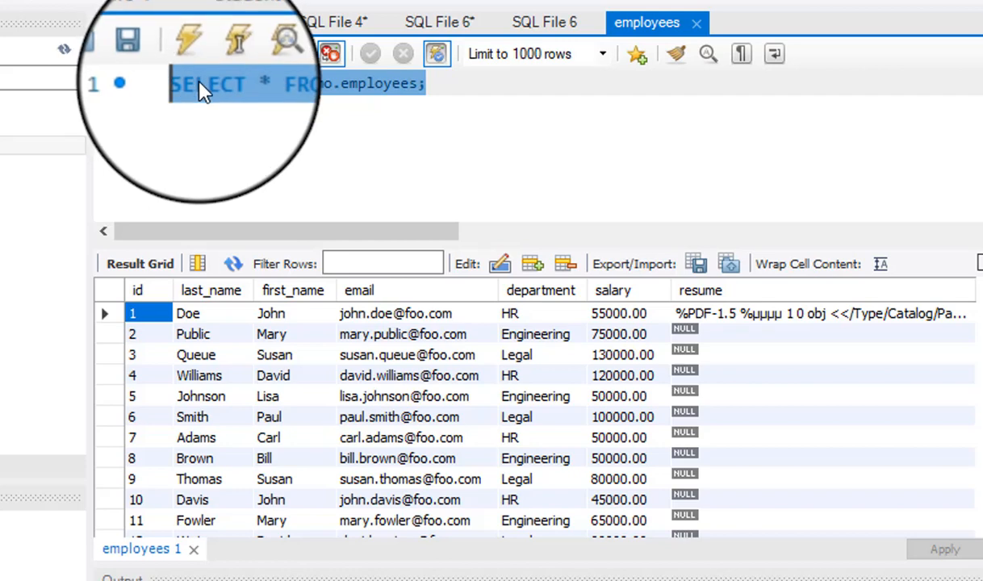
key(End)
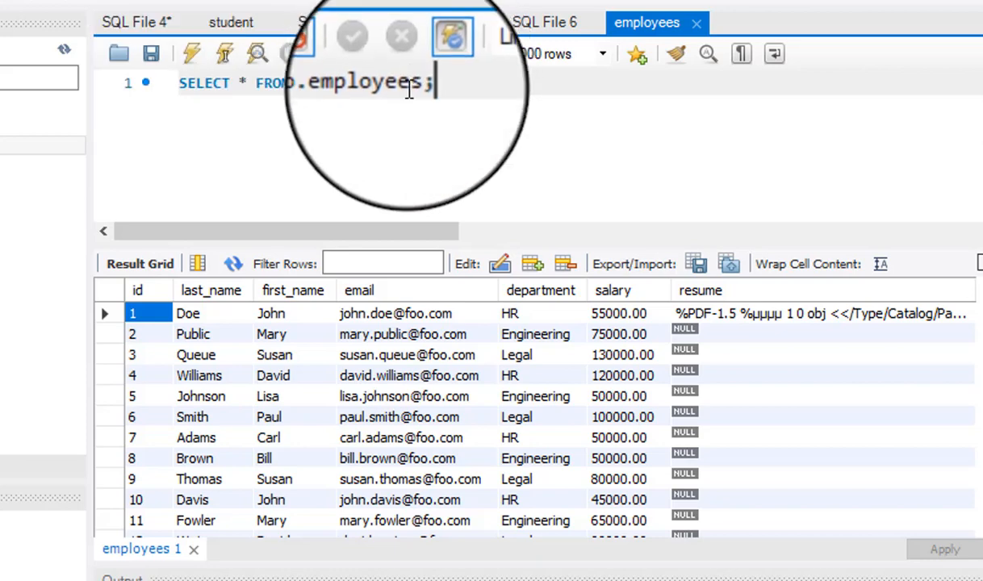
drag(434, 88, 283, 82)
click(242, 115)
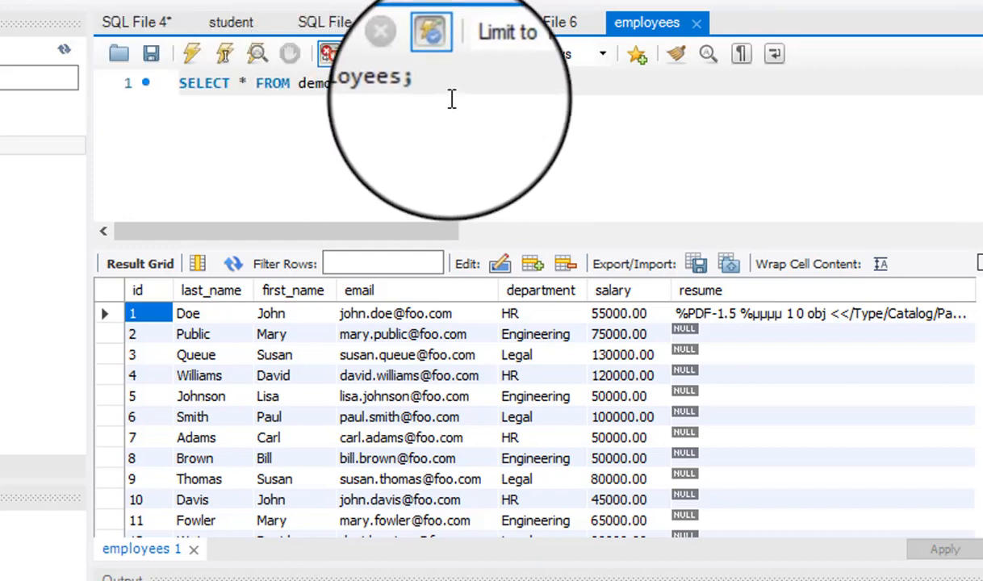
Execute the selected statement SELECT * FROM demo.employees; again
drag(462, 92, 179, 84)
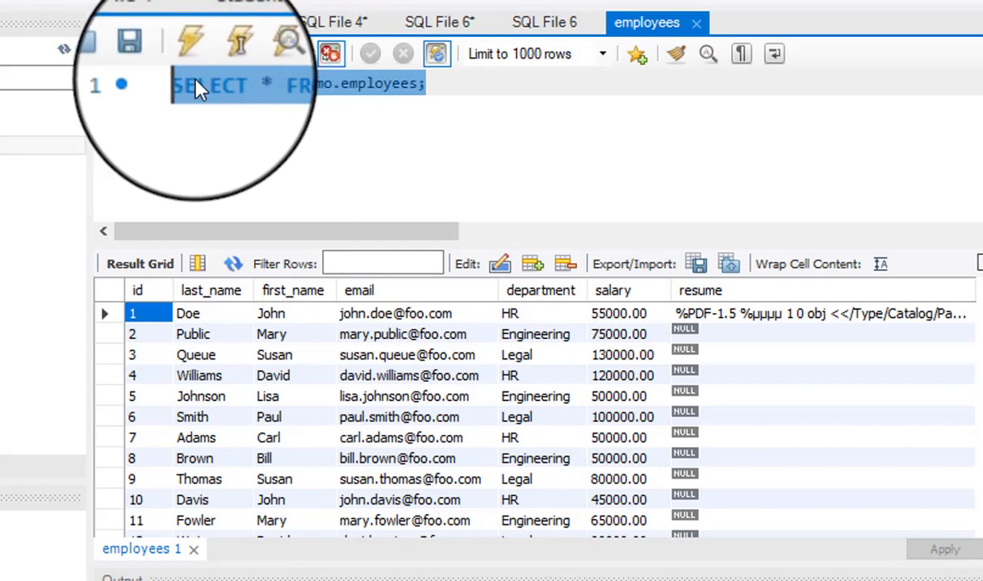
click(194, 56)
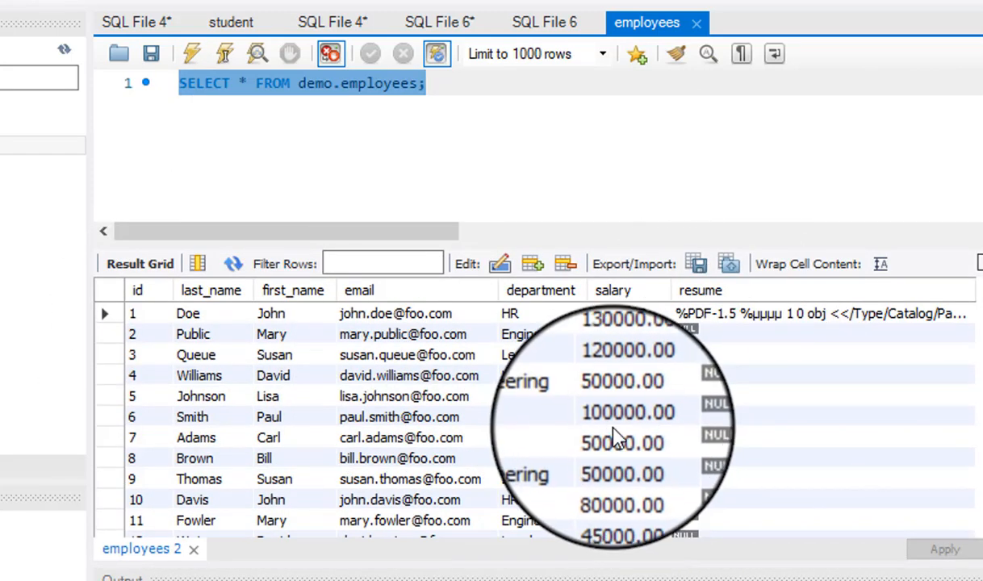
click(454, 84)
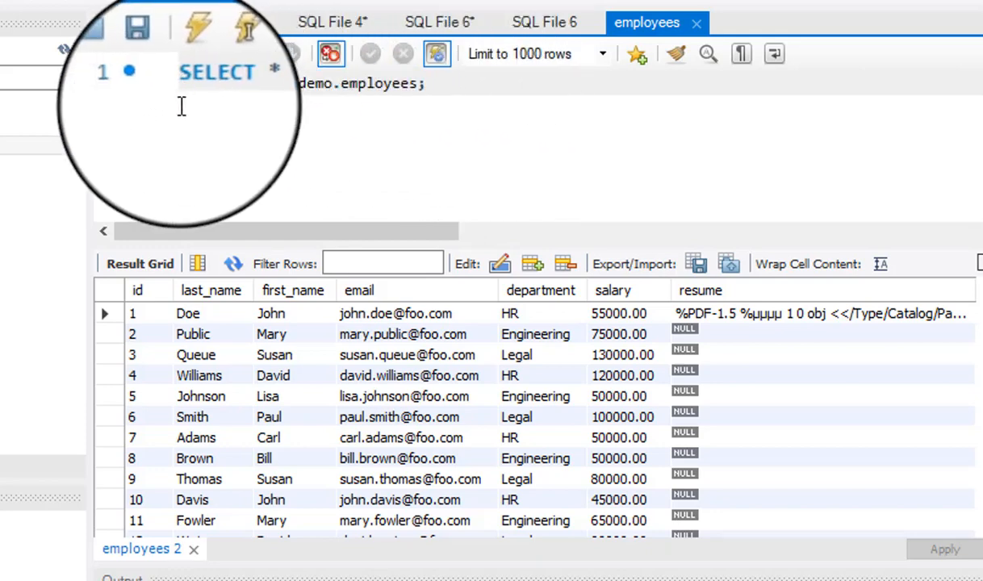
triple_click(175, 88)
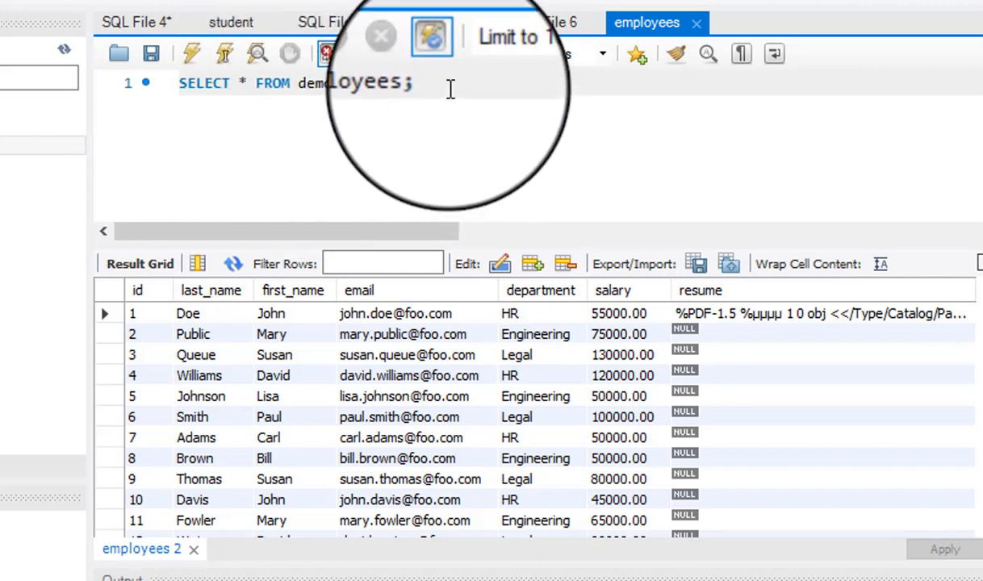
drag(443, 88, 250, 83)
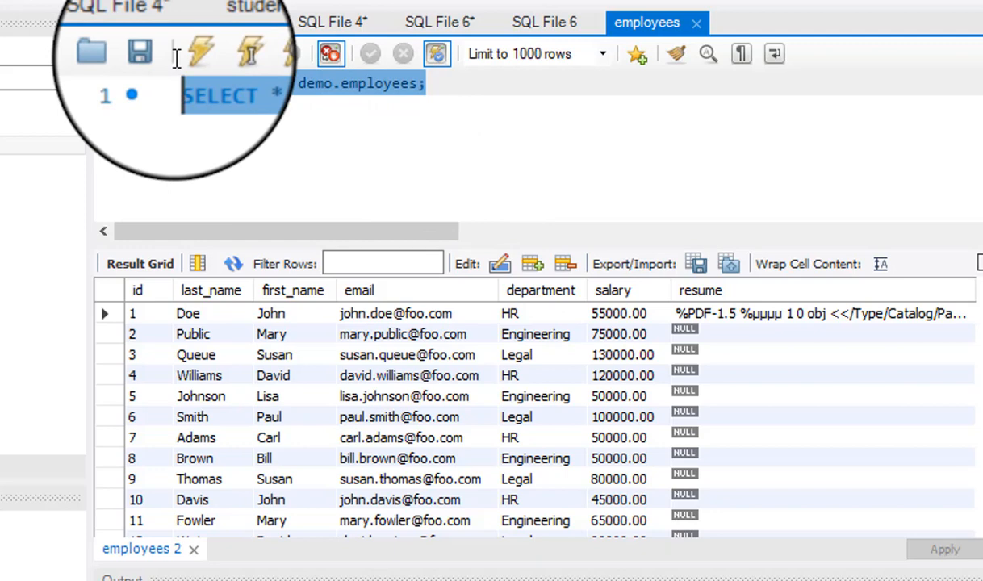
click(373, 99)
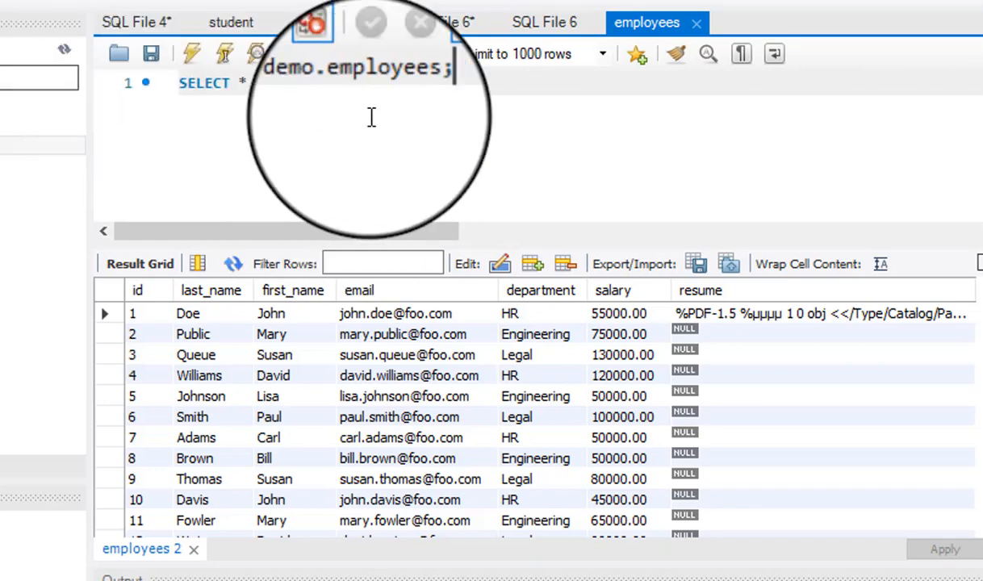
drag(623, 87, 45, 97)
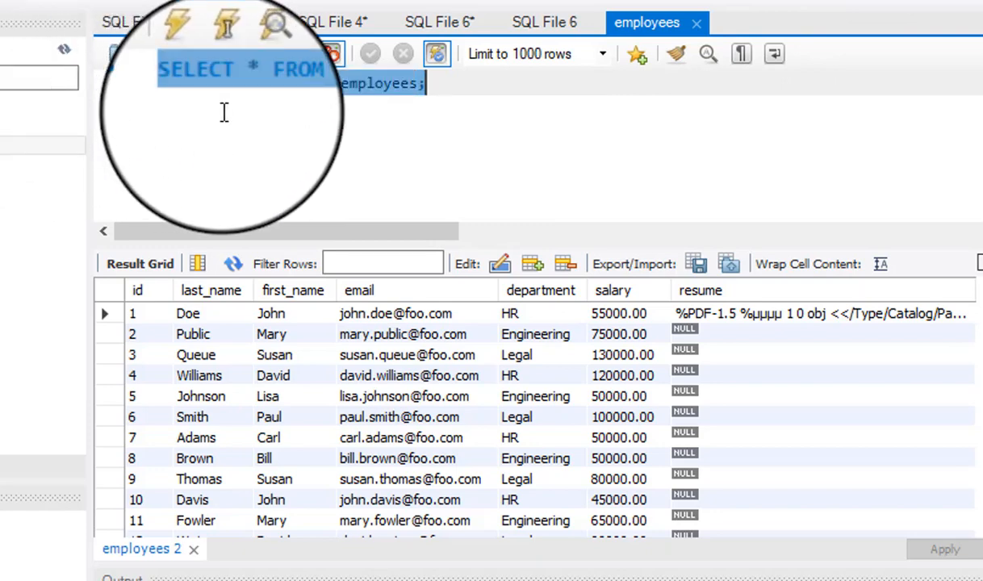
click(449, 89)
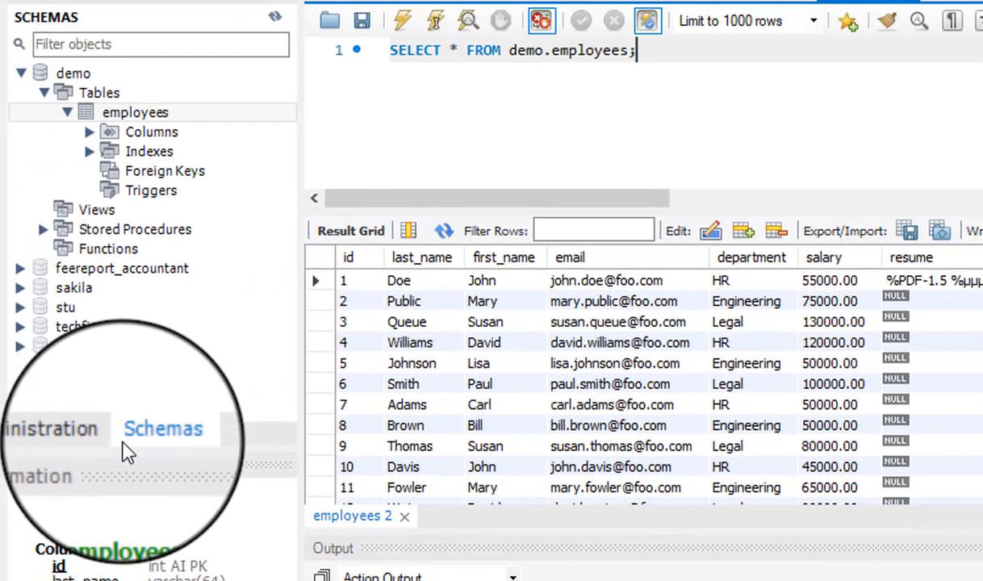
Open the server status page in the administration section and review the available server features and server directories
click(72, 432)
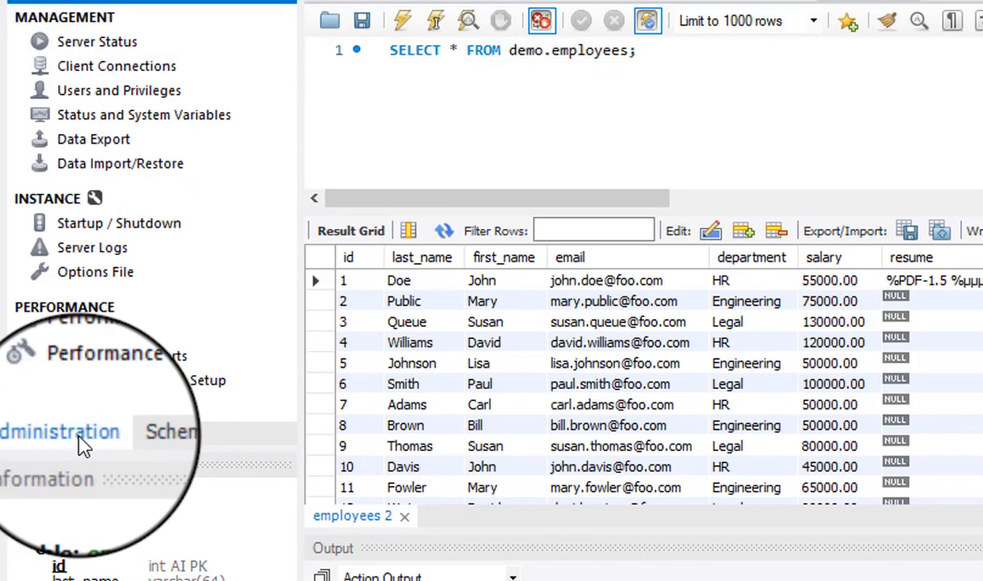
click(133, 55)
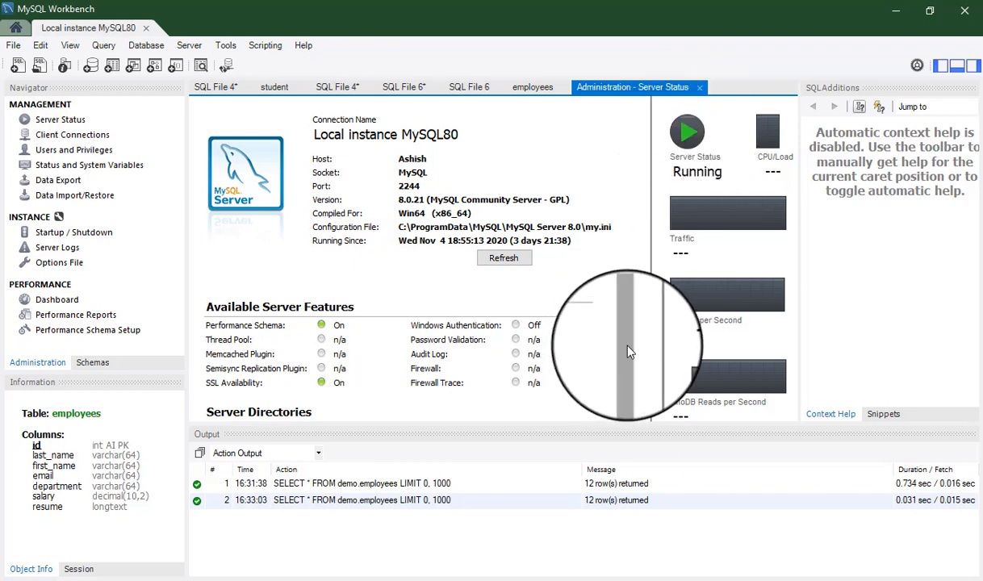
drag(630, 352, 633, 381)
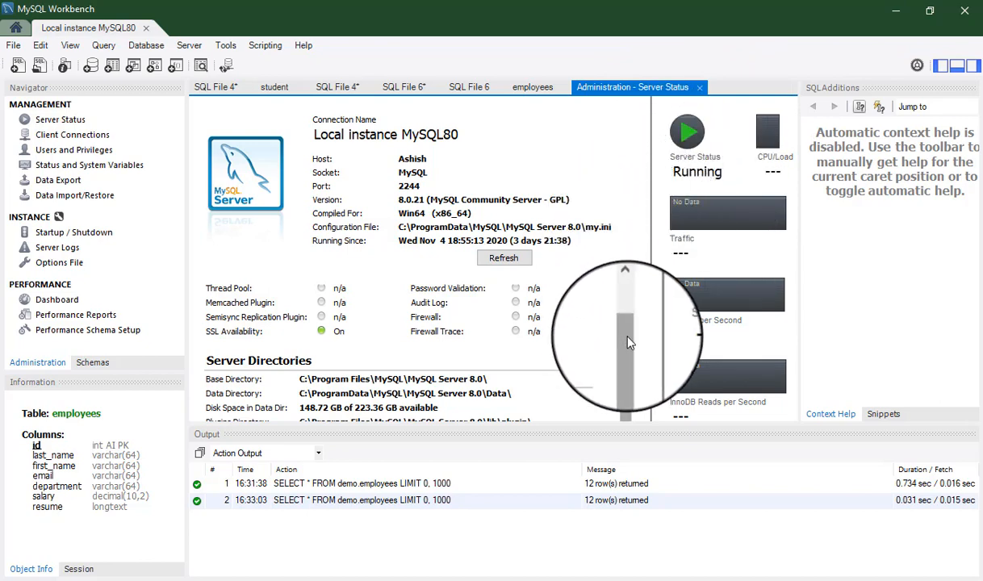
drag(629, 342, 639, 300)
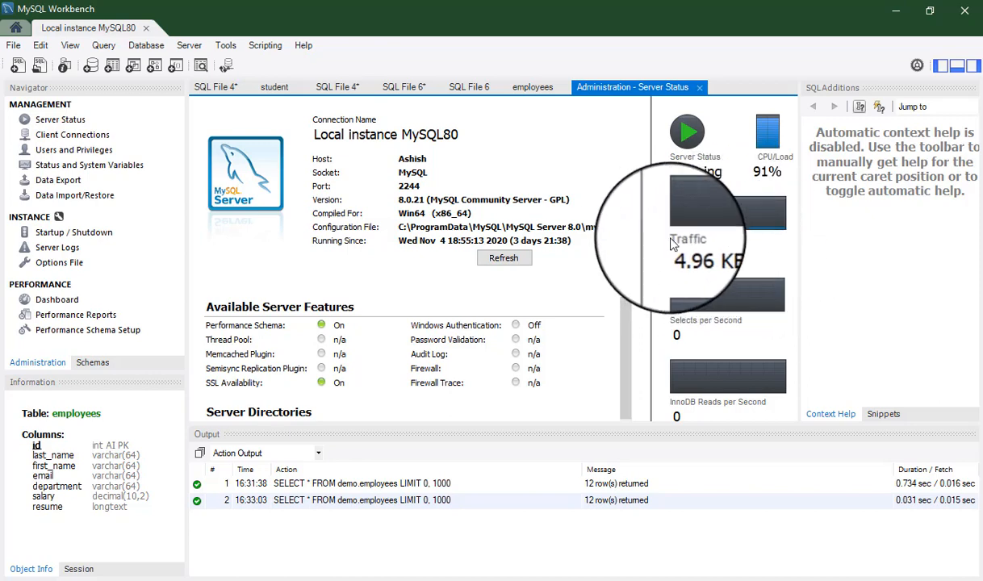
Open the client connections overview and inspect the individual localhost and background connections
click(61, 141)
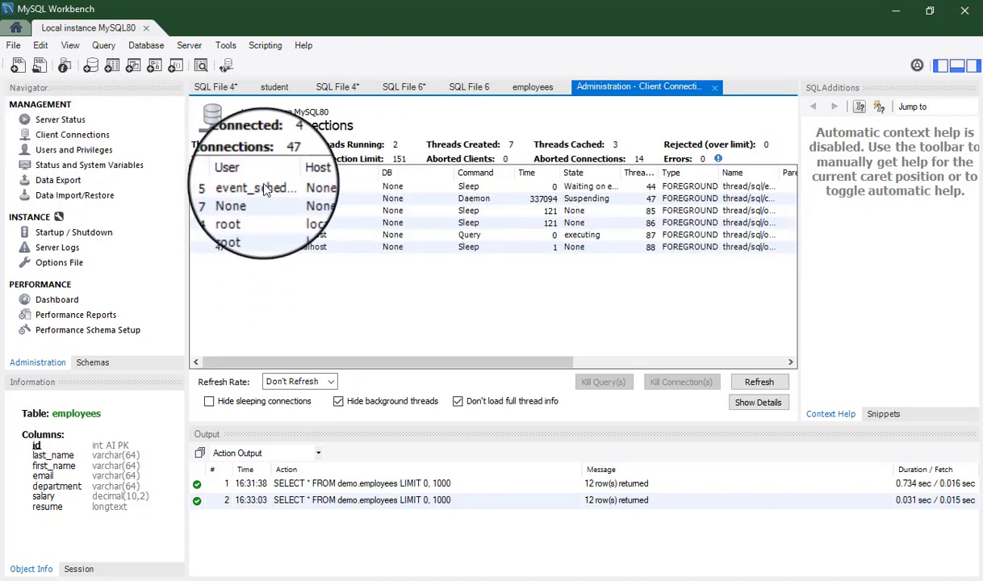
click(305, 252)
click(300, 234)
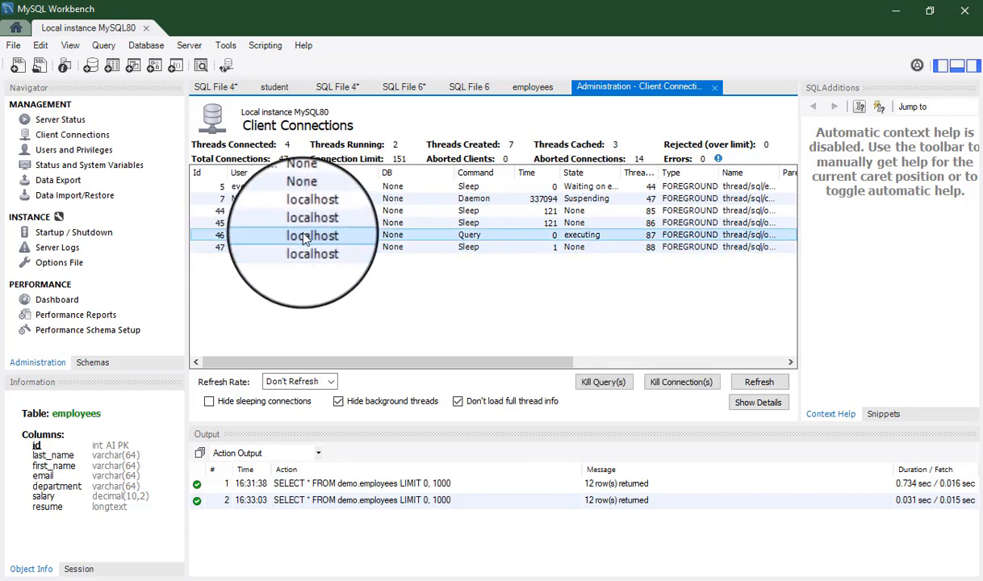
click(298, 222)
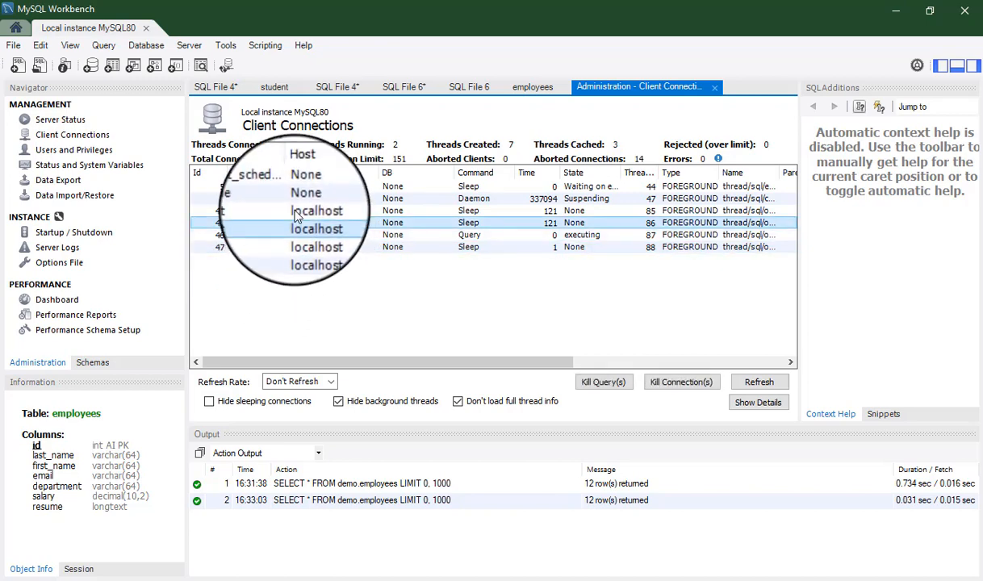
click(293, 209)
click(289, 198)
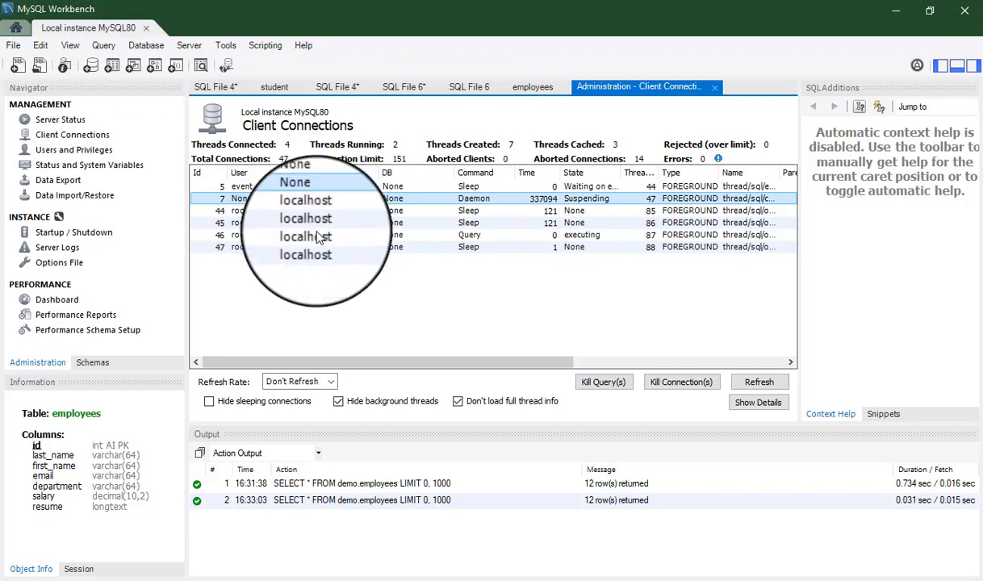
Open the users and privileges page and view the login details of the root and mysql.sys accounts
click(89, 157)
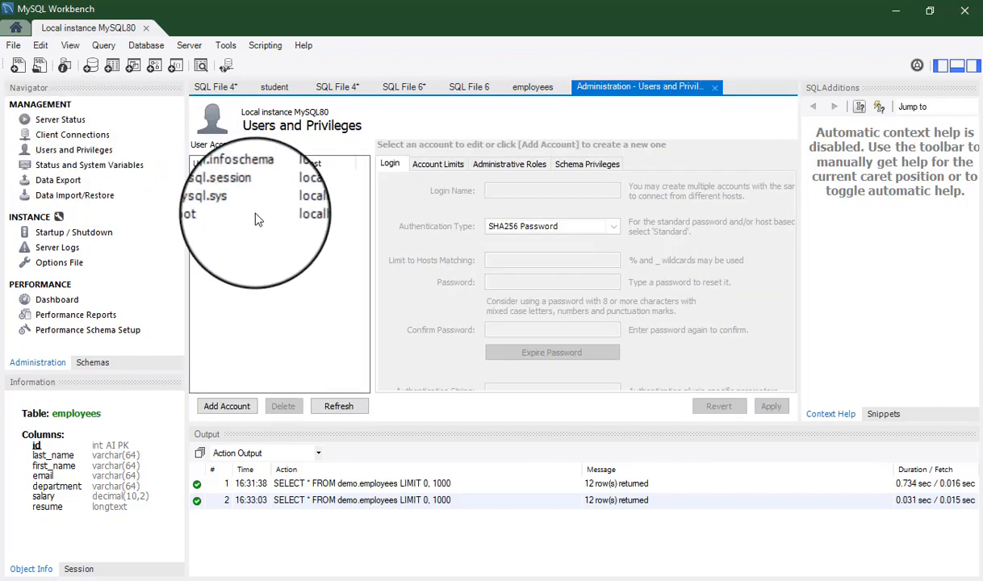
click(237, 217)
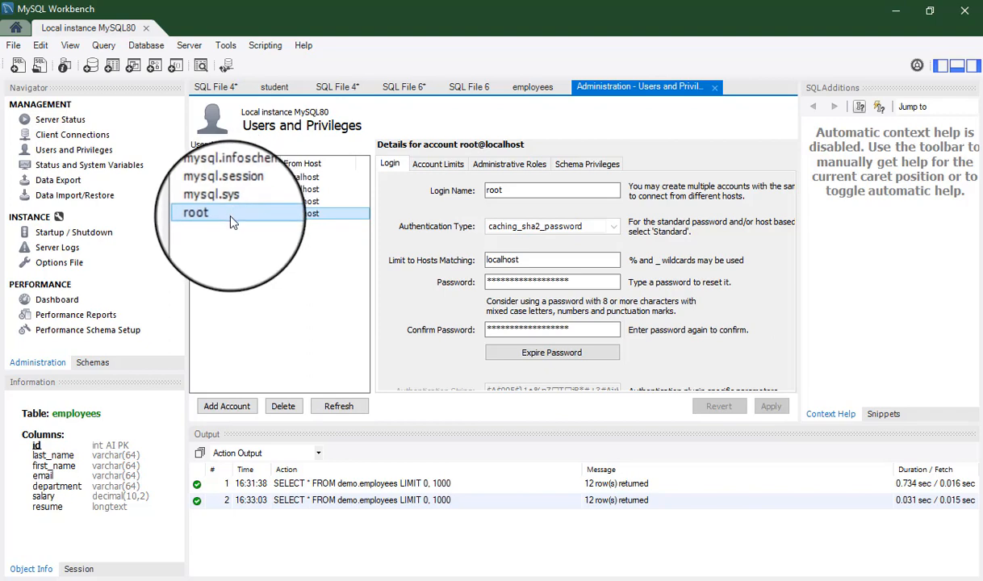
click(233, 209)
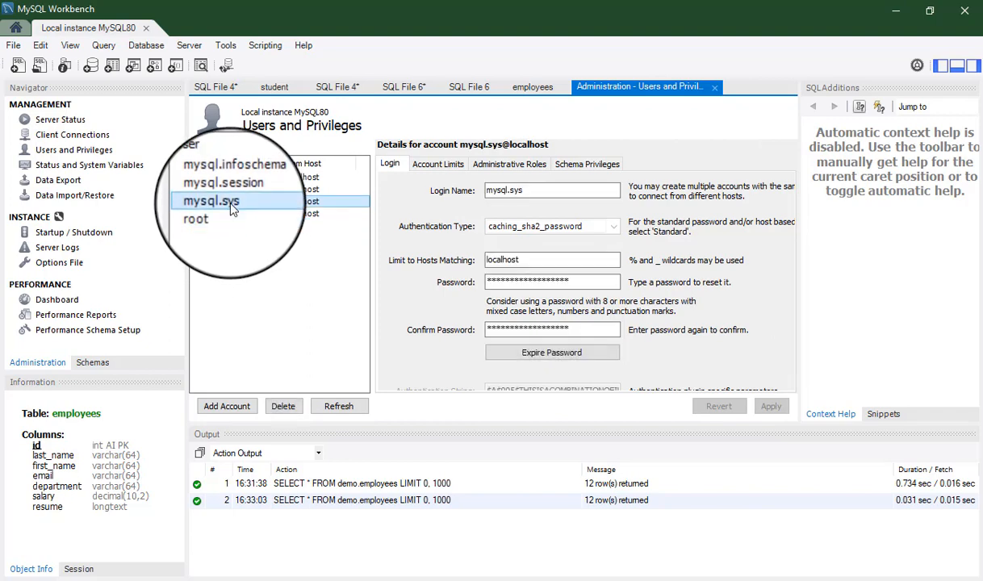
View the login details of the mysql.session, mysql.infoschema and root accounts, and check the existing connections on the home screen
click(217, 187)
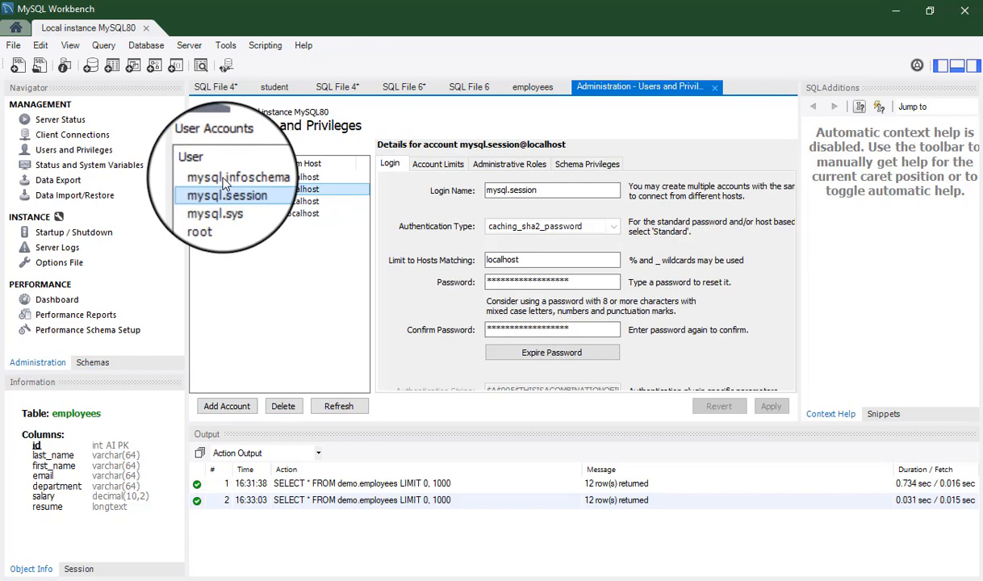
click(226, 184)
click(229, 214)
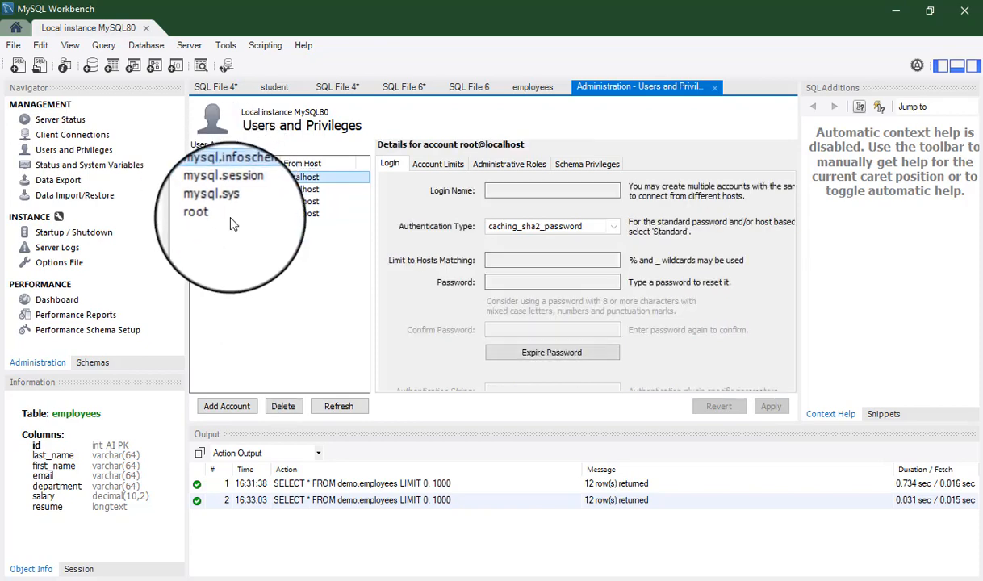
click(230, 228)
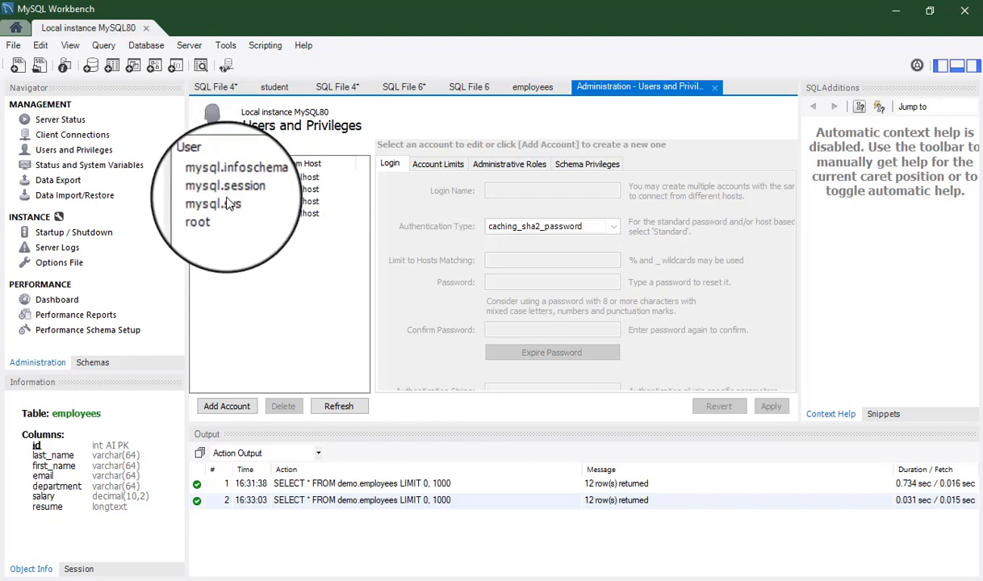
click(230, 214)
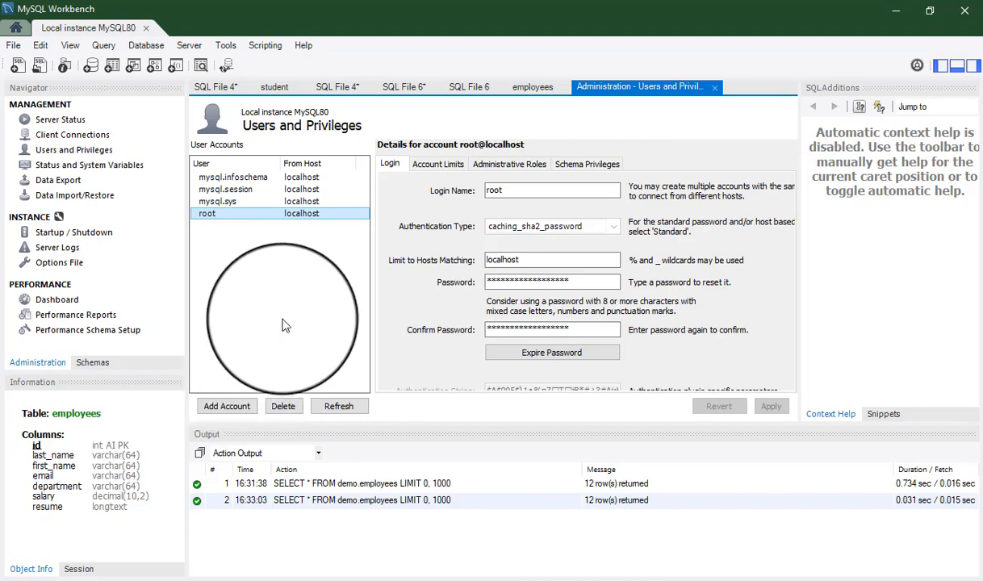
click(15, 28)
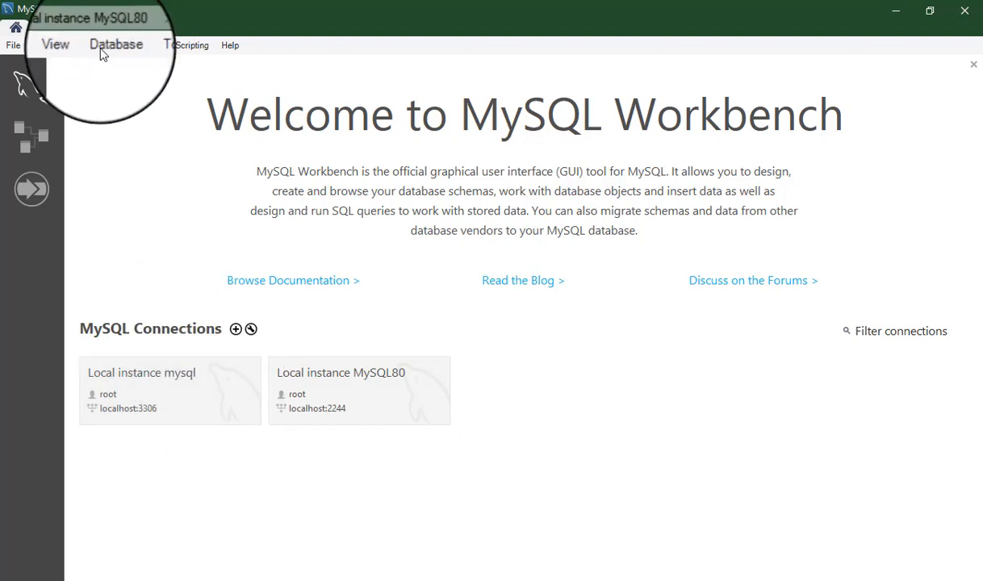
click(92, 28)
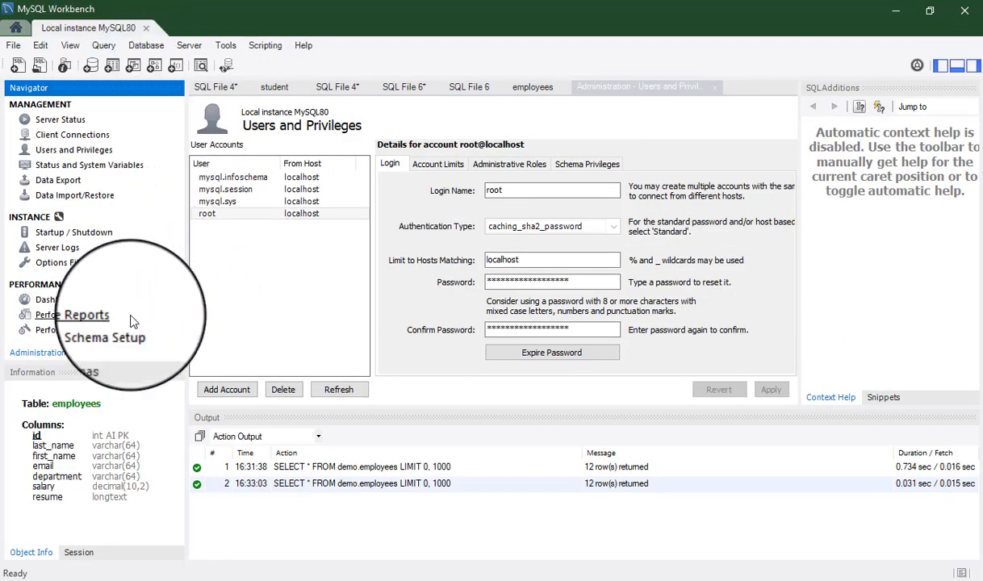
Add a new user account with the login name TechFireSpirit
click(233, 391)
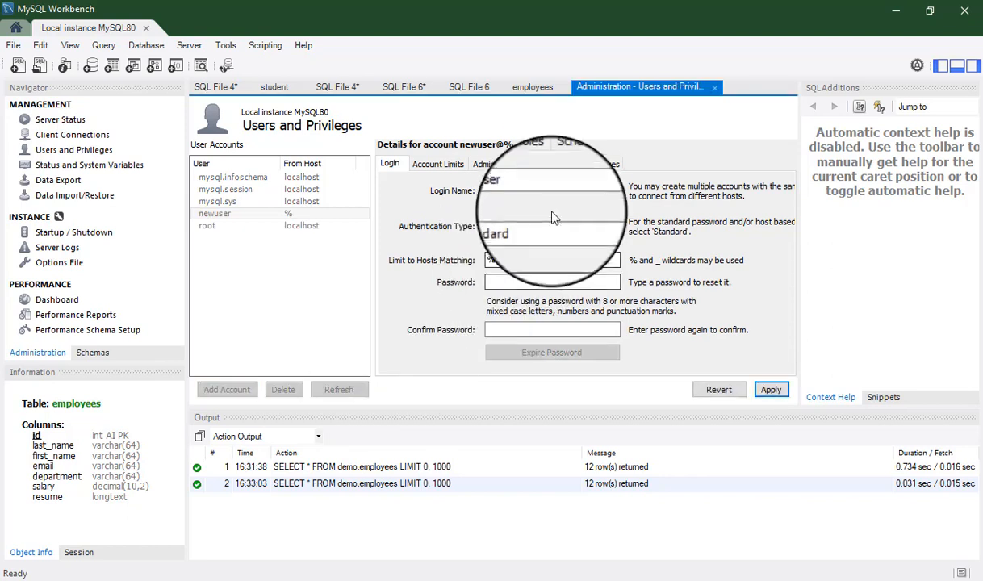
click(547, 190)
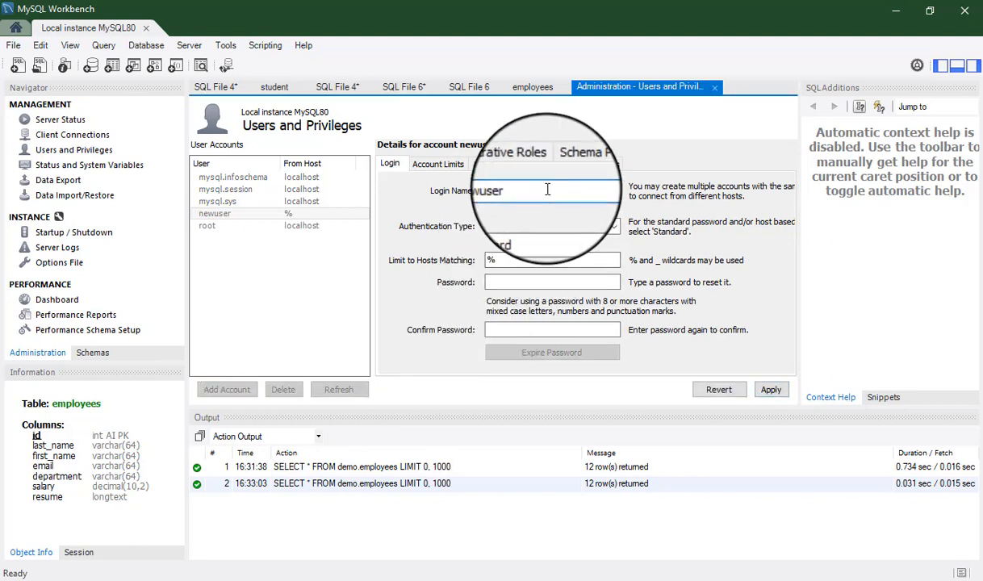
double_click(540, 190)
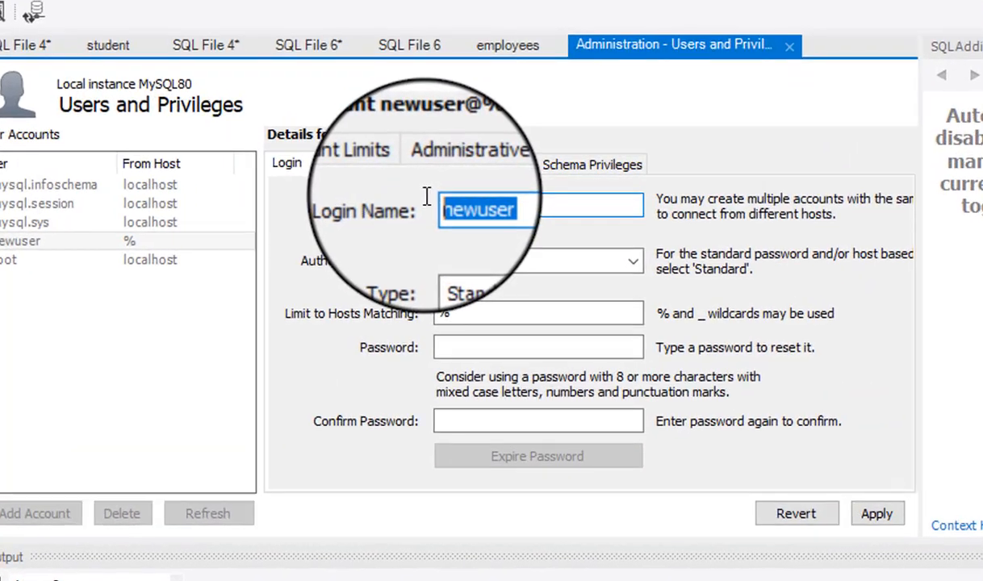
text(te)
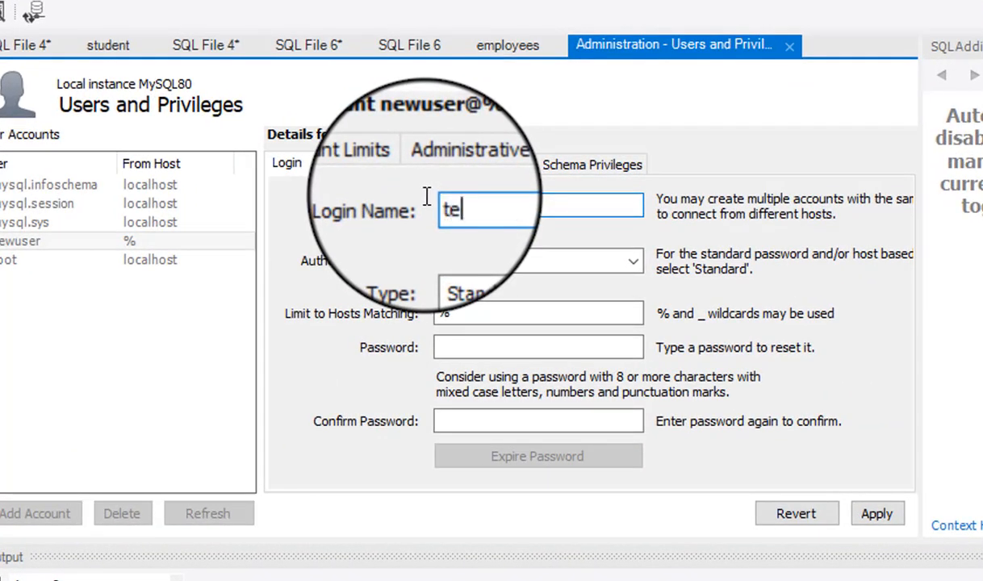
key(Left)
key(Left)
key(BackSpace)
text(T)
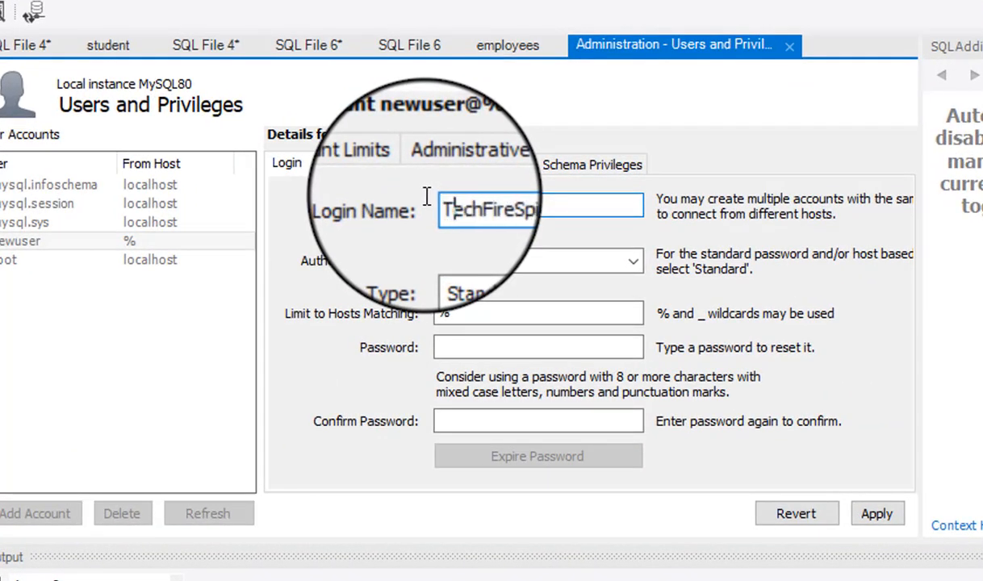
key(ctrl+a)
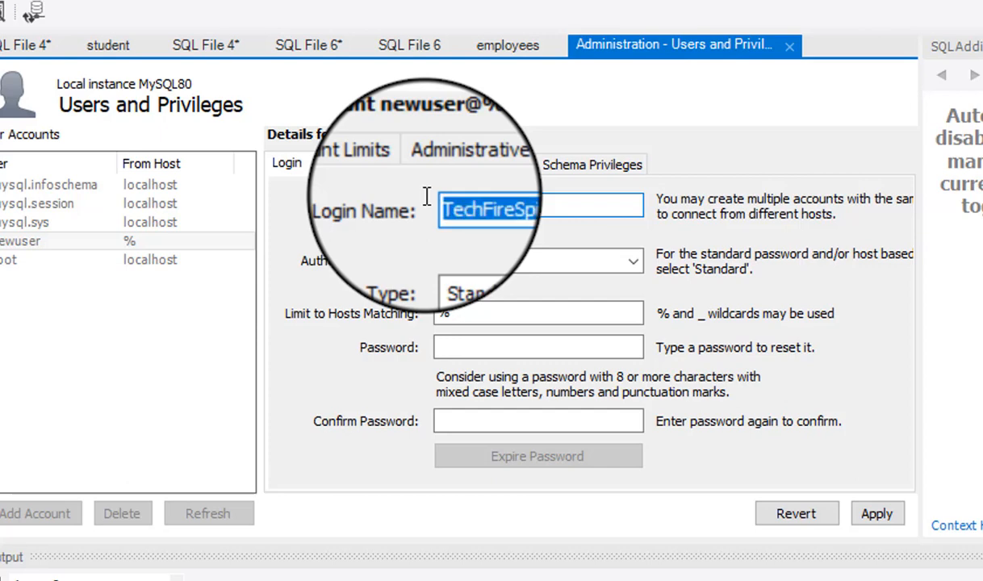
key(Right)
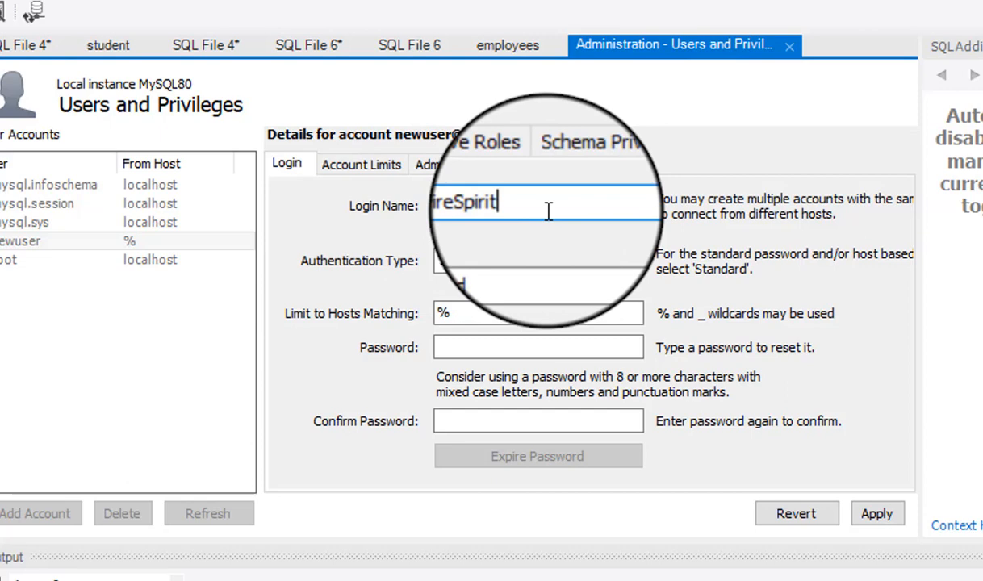
Enter and confirm the new account's password, and limit its hosts to localhost
click(511, 346)
key(ctrl+v)
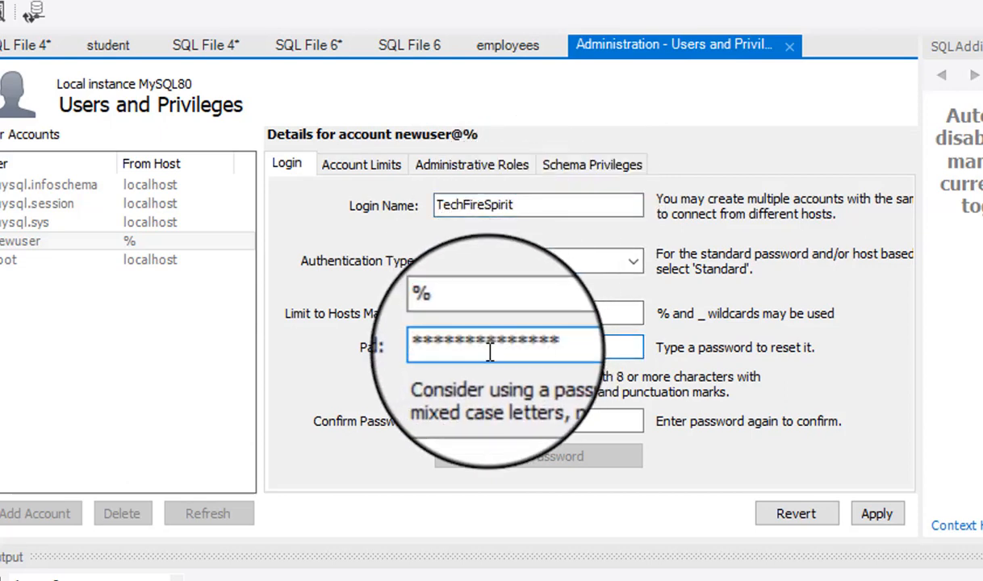
key(ctrl+z)
text(******)
click(466, 405)
text(***)
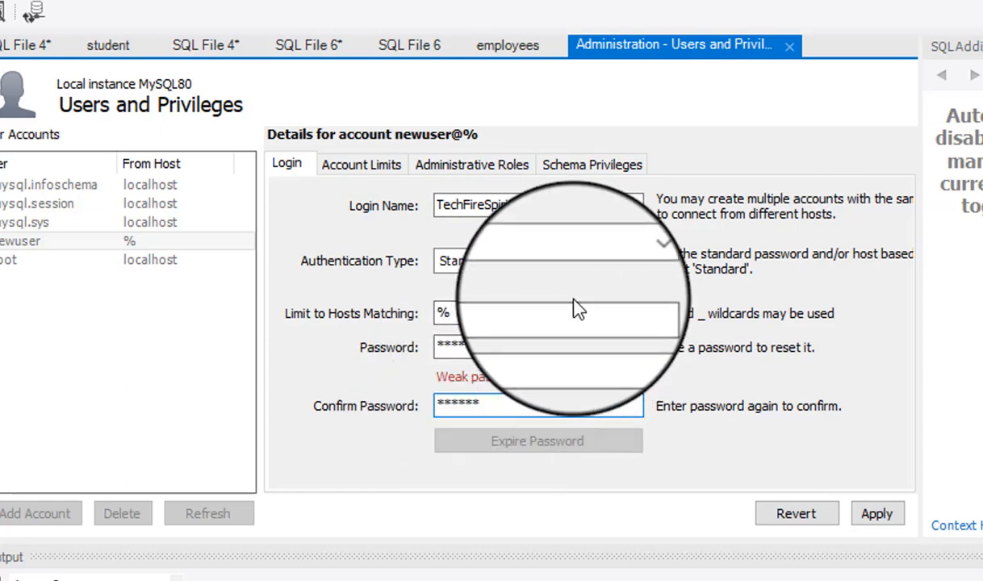
click(530, 312)
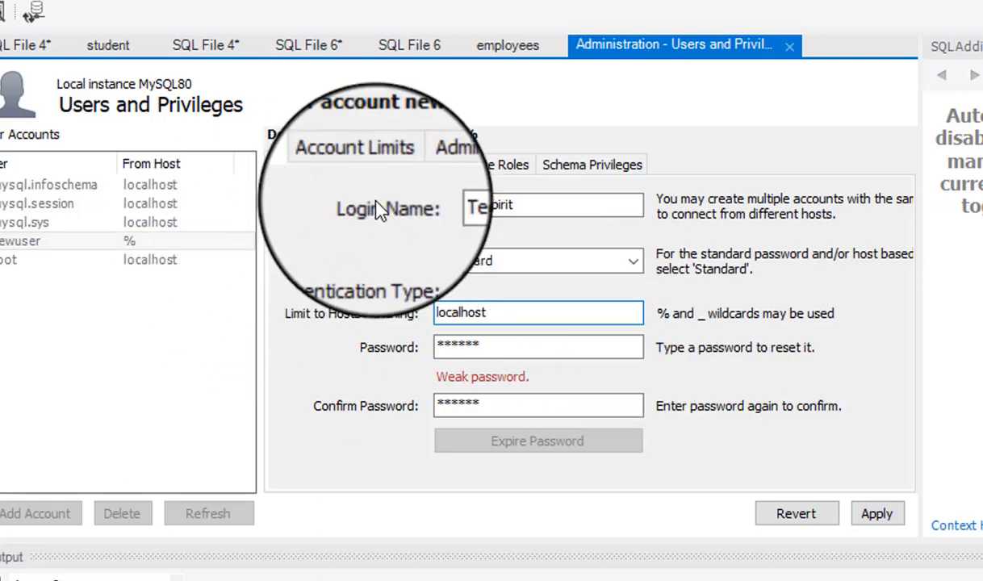
Look over the new account's limits and assign it the DBA administrative role
click(360, 168)
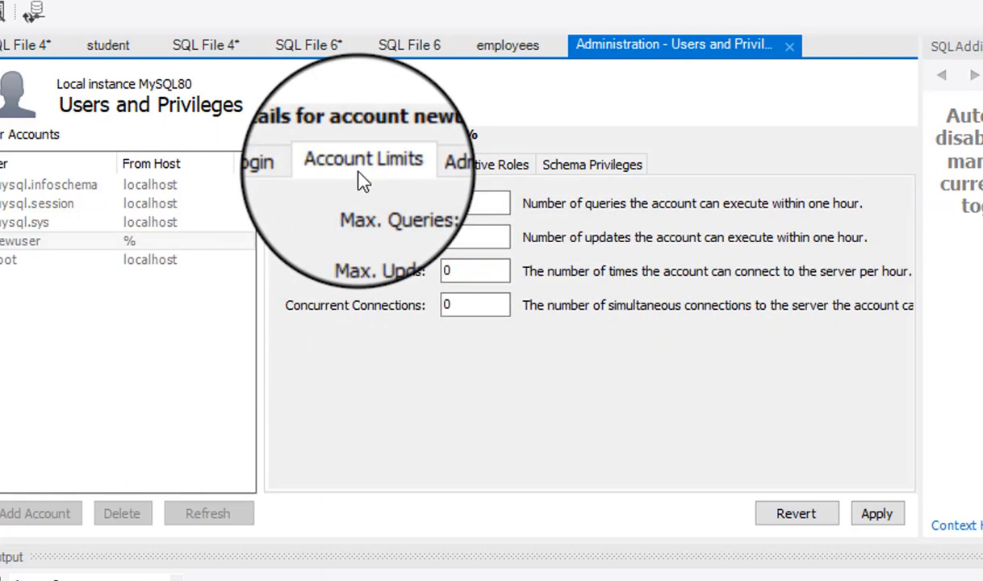
click(500, 168)
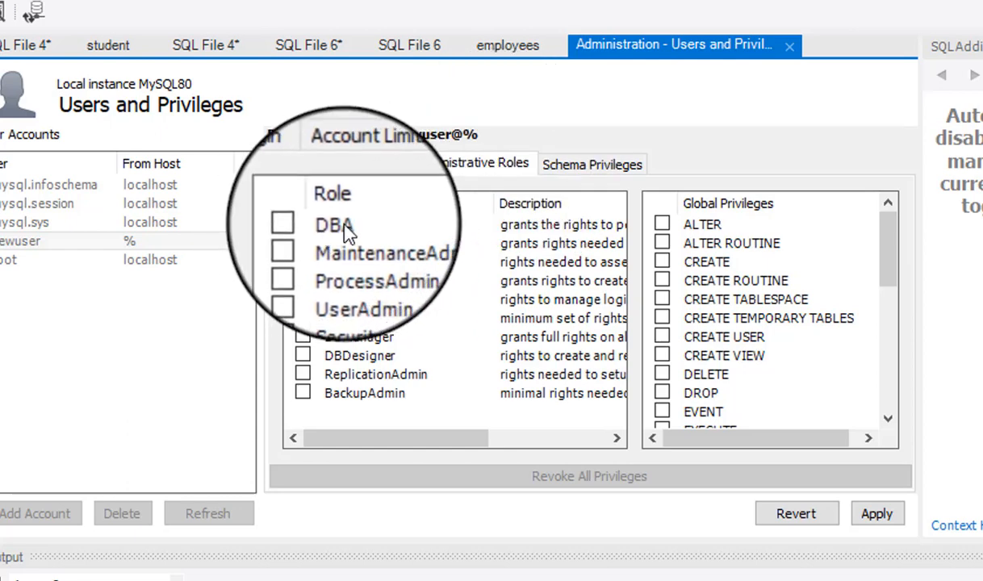
click(305, 230)
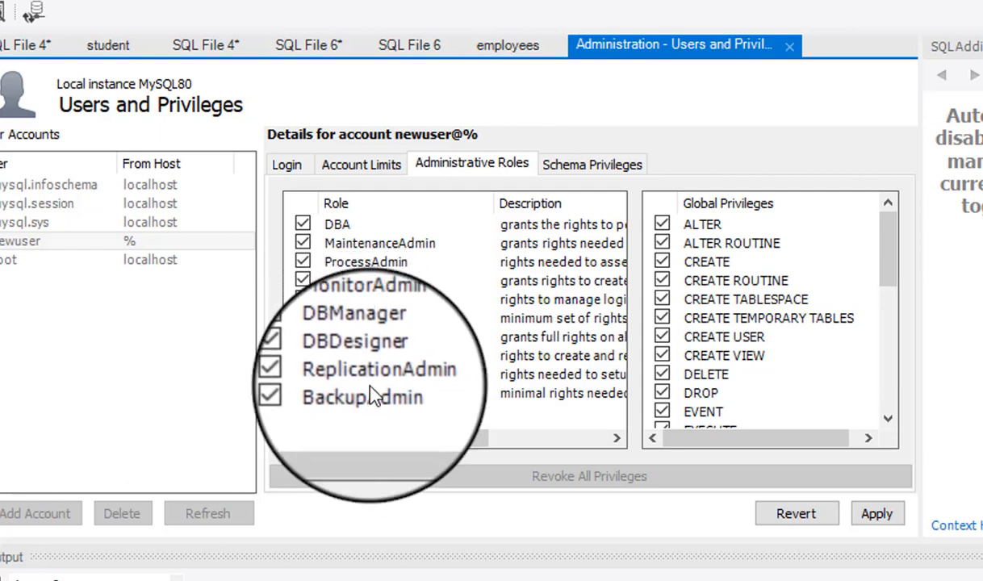
click(309, 227)
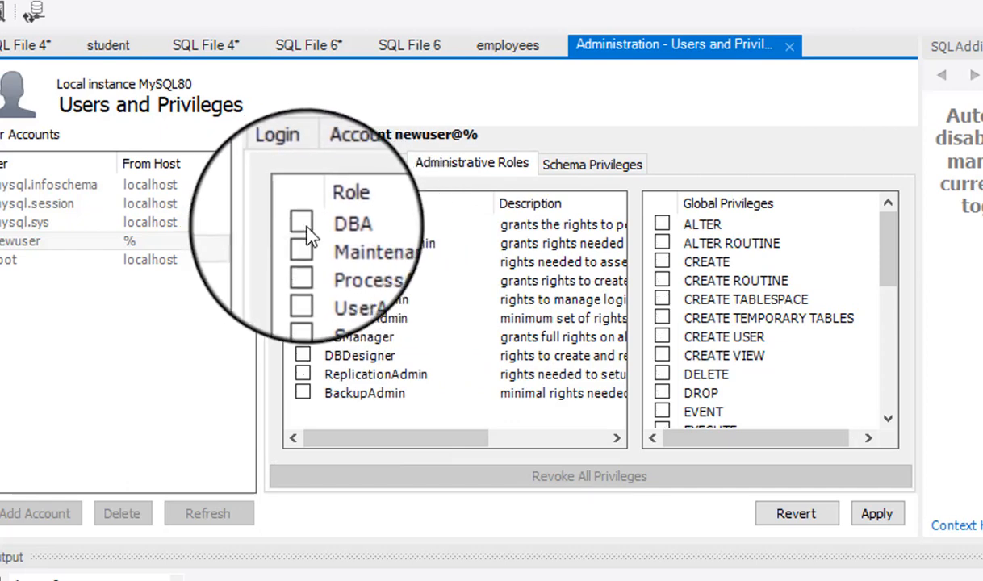
click(306, 228)
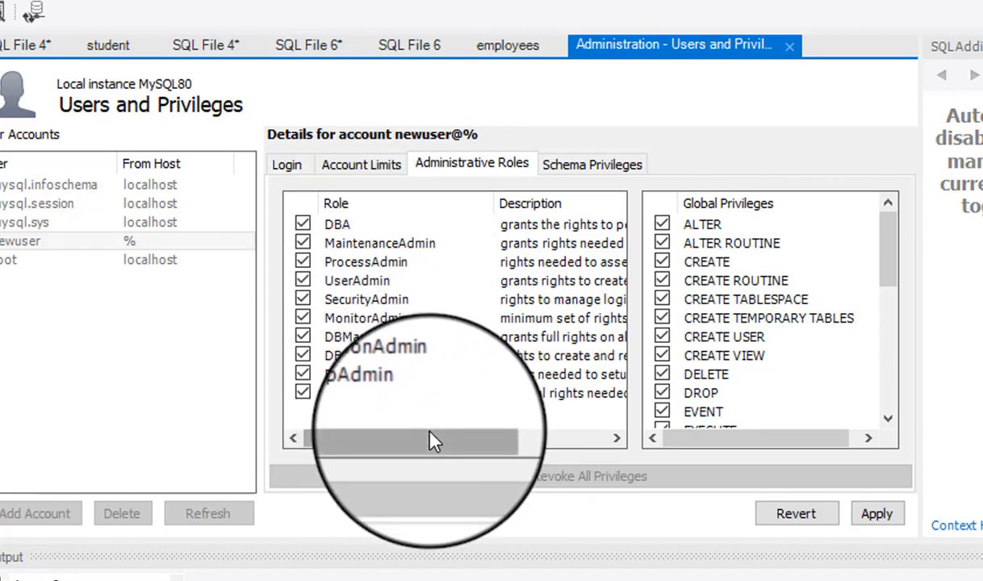
Check the new account's schema privileges and examine the global privileges granted through the DBA role
click(595, 169)
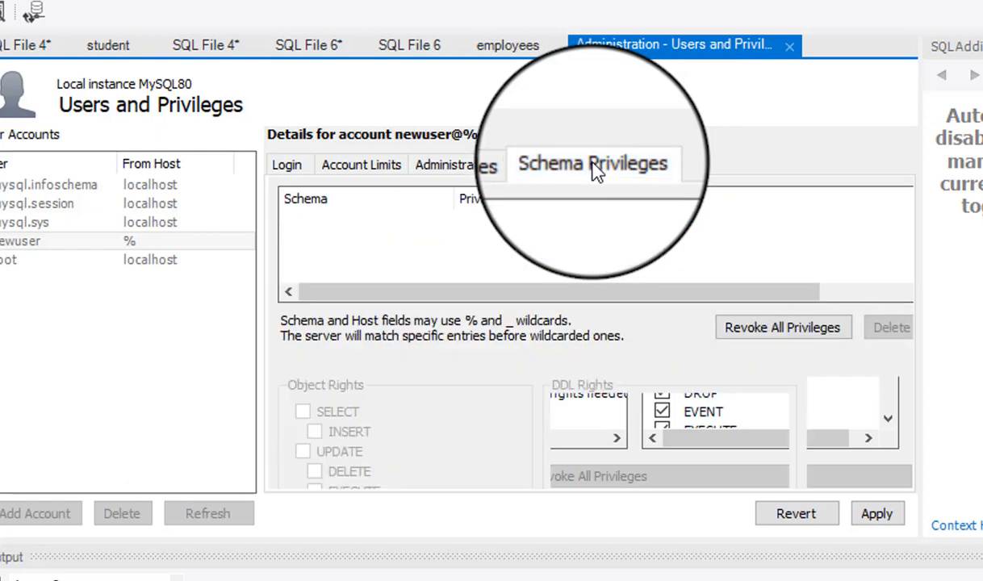
click(508, 162)
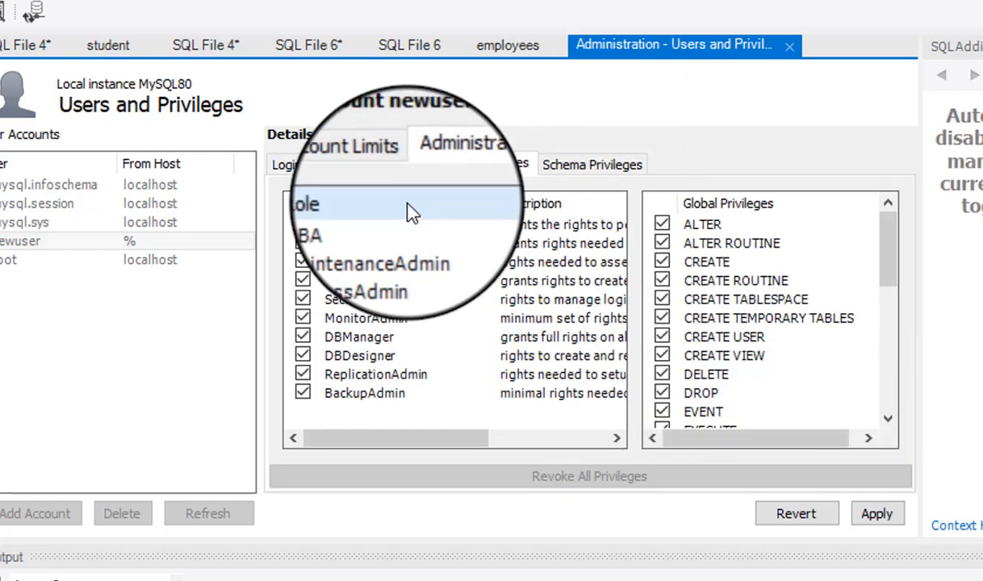
click(395, 227)
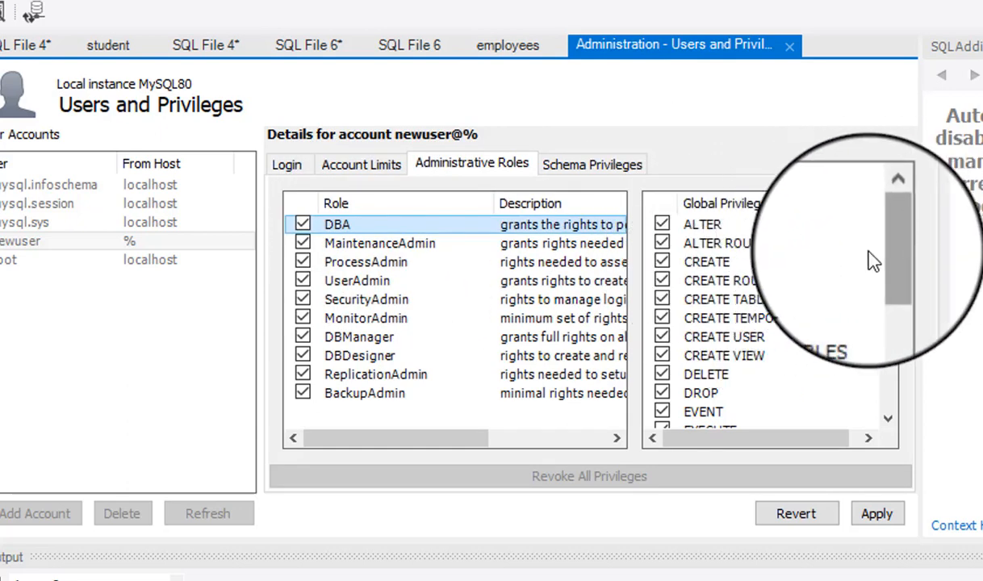
drag(870, 259, 878, 403)
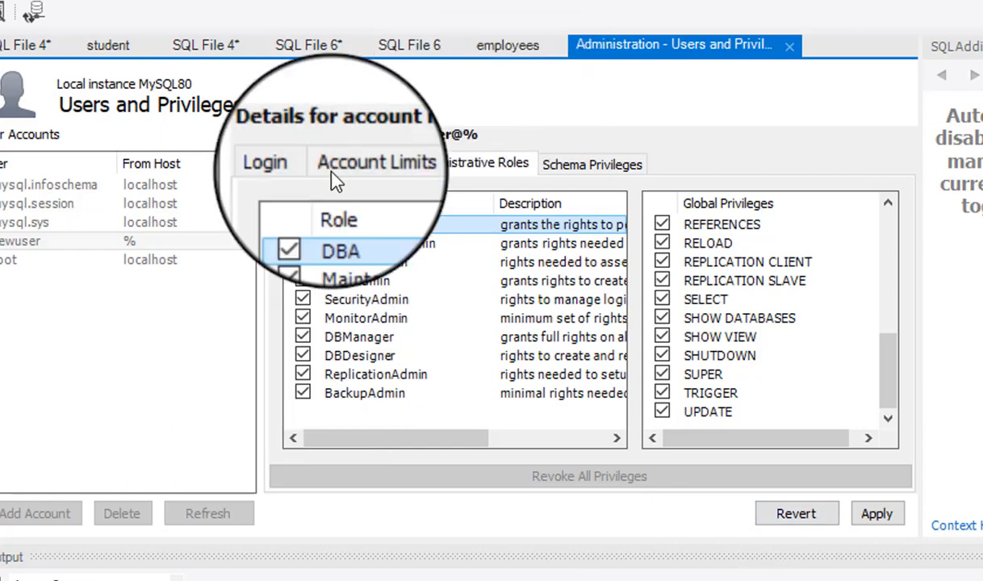
Create the TechFireSpirit account with the DBA role assigned, and select it in the list of user accounts
click(305, 220)
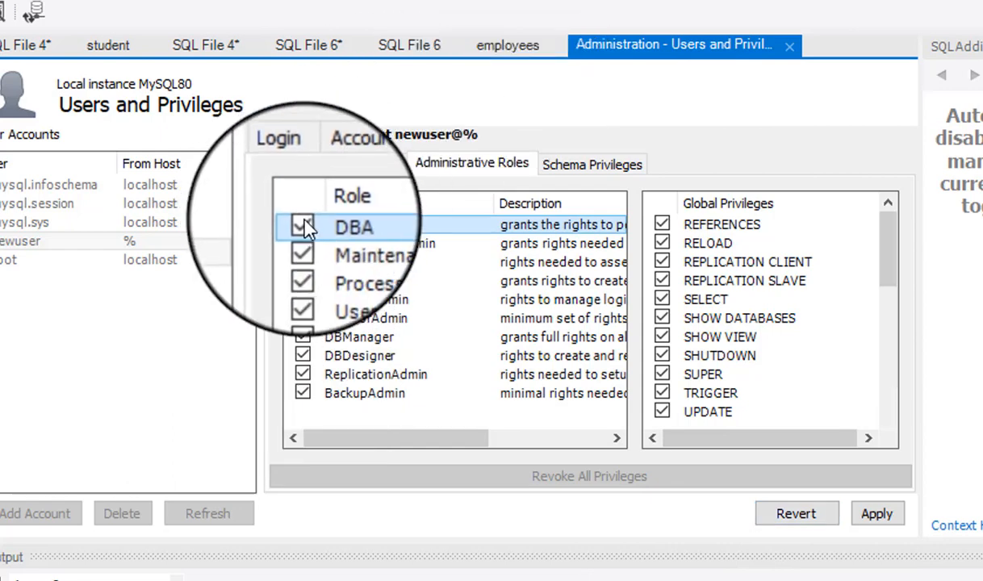
click(305, 220)
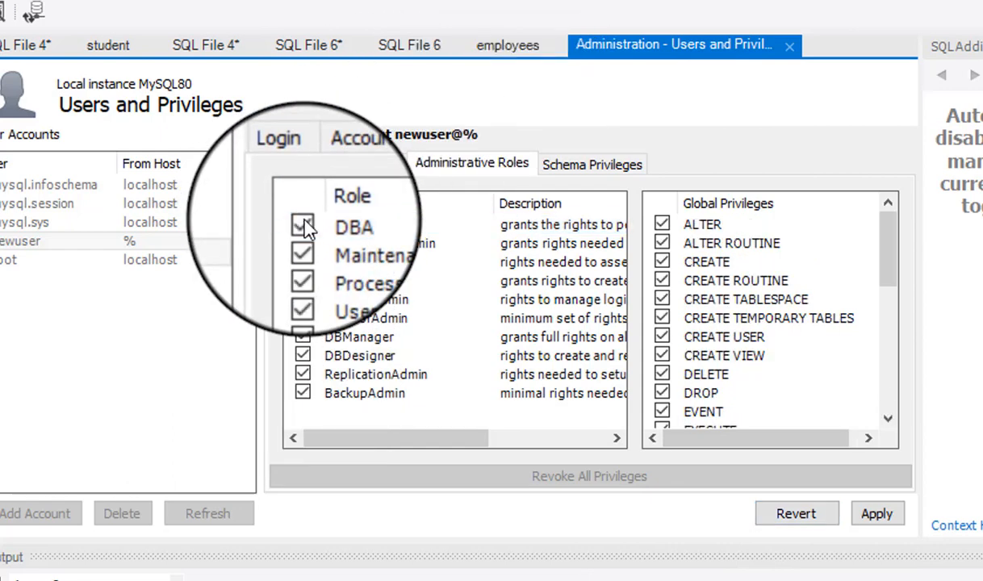
click(888, 518)
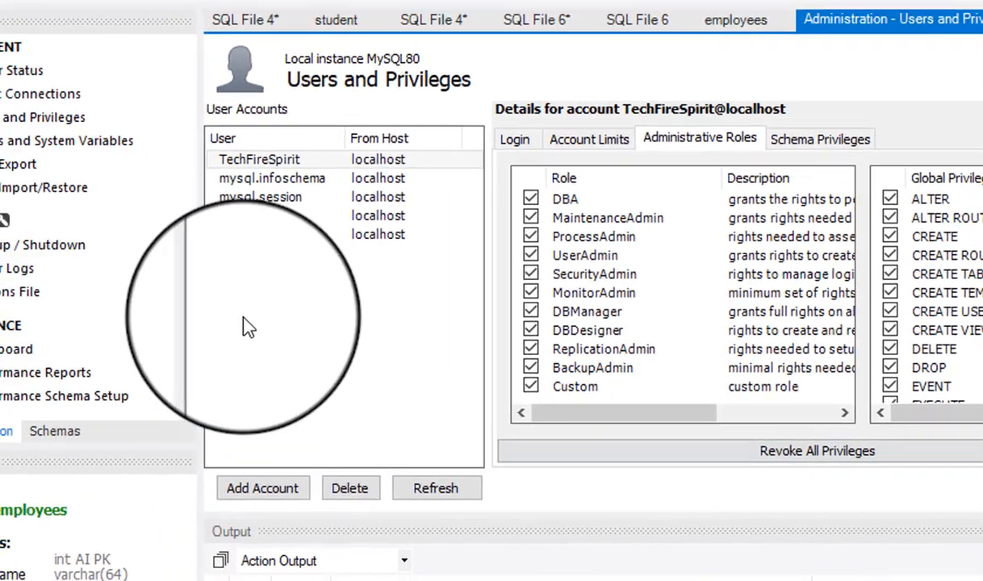
click(282, 162)
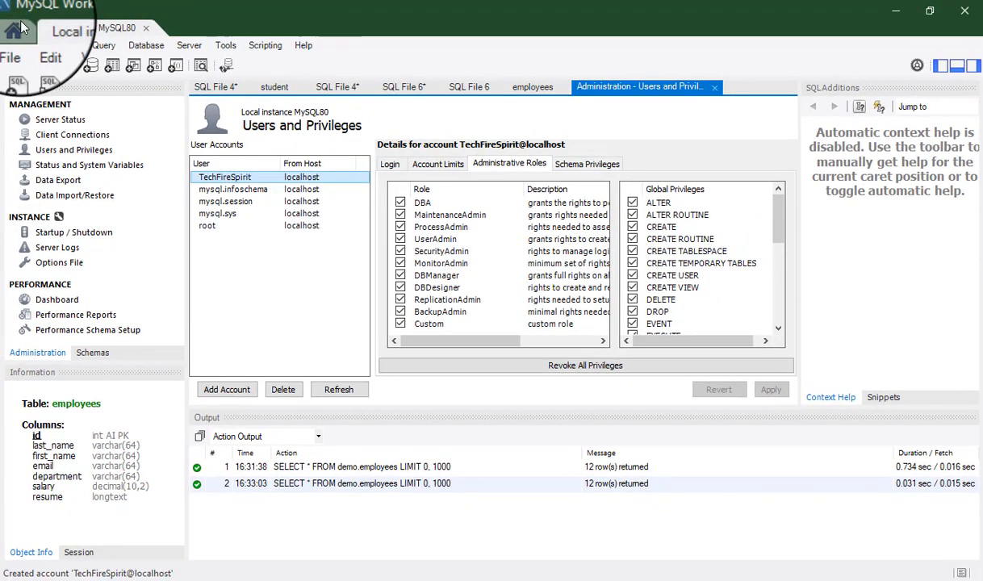
Start a new connection from the home screen, with TechFireSpirit as both the connection name and the username
click(19, 29)
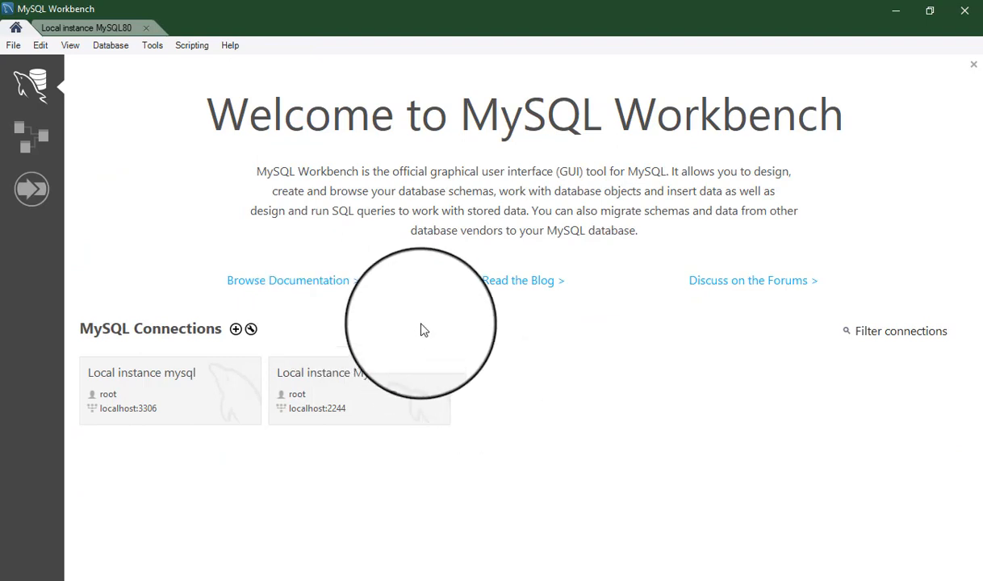
click(236, 330)
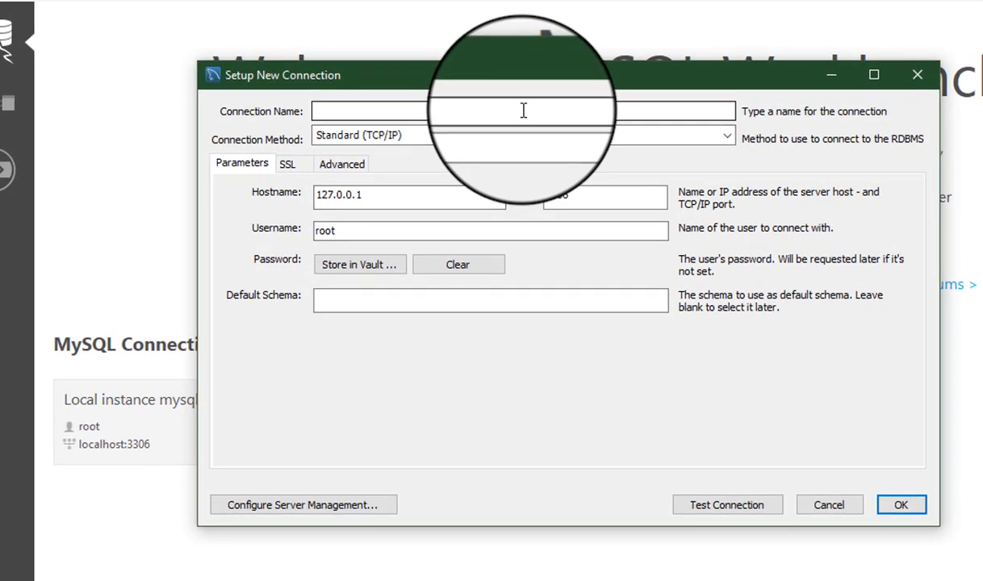
click(523, 111)
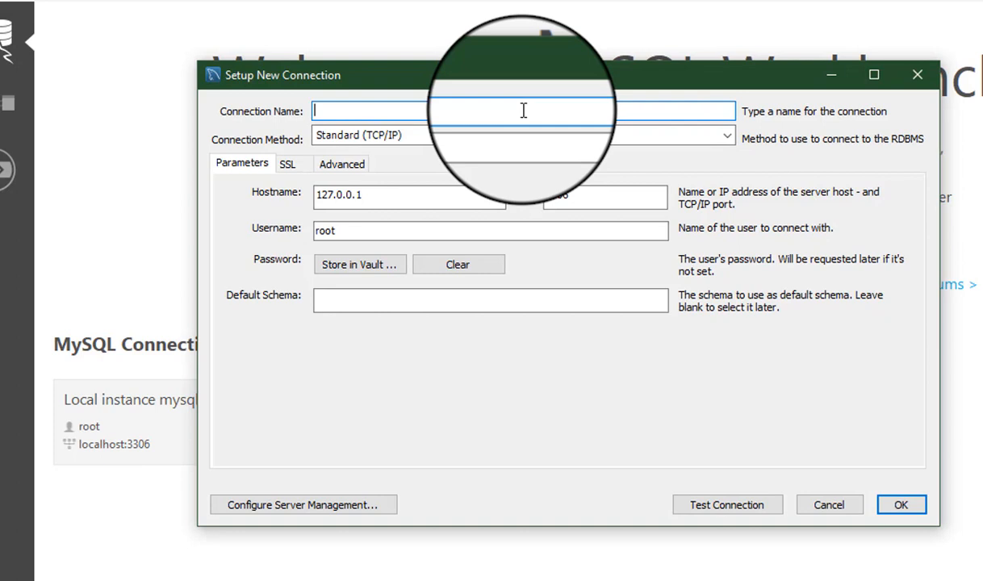
text(TechFireSpirit)
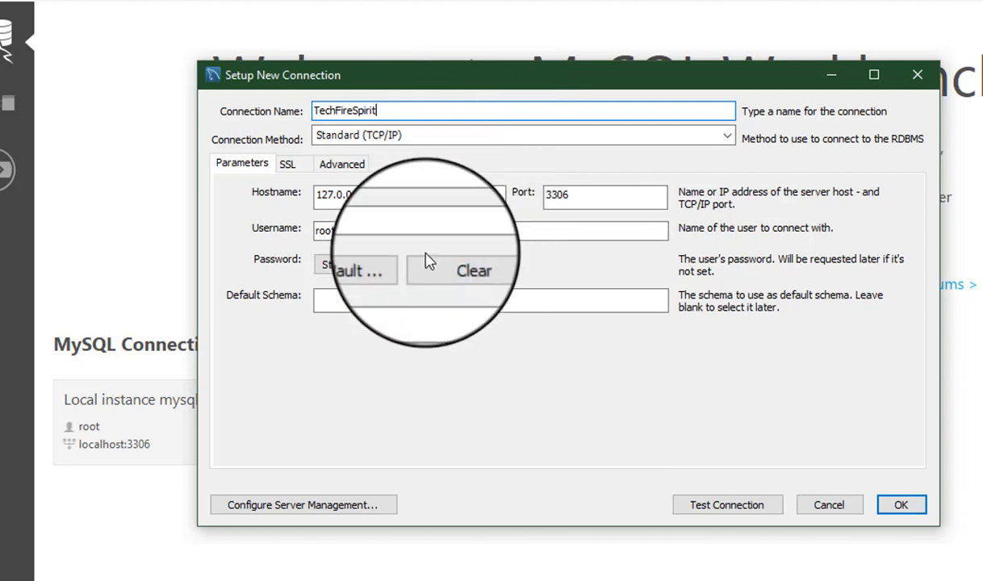
drag(443, 230, 300, 222)
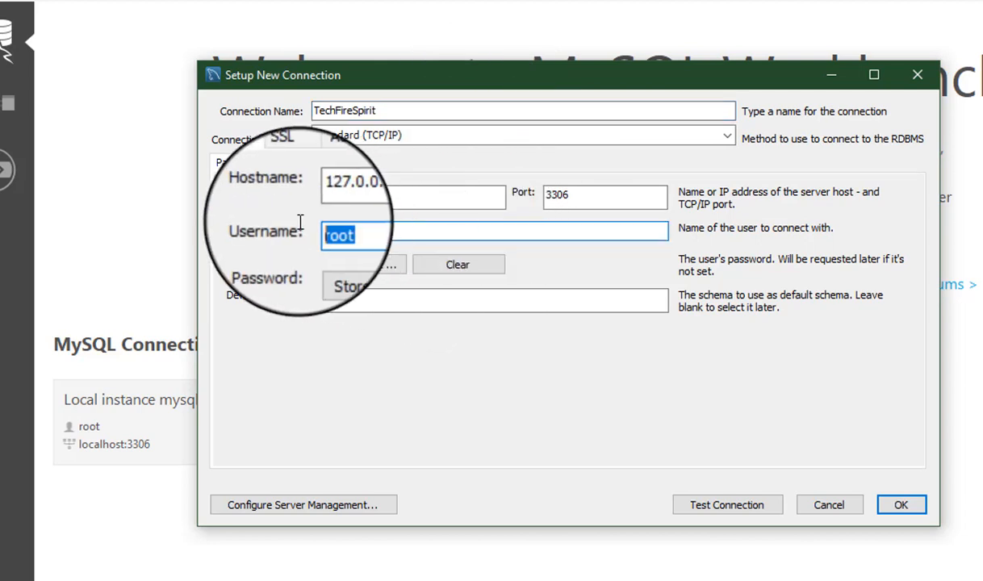
text(TechFireSpirit)
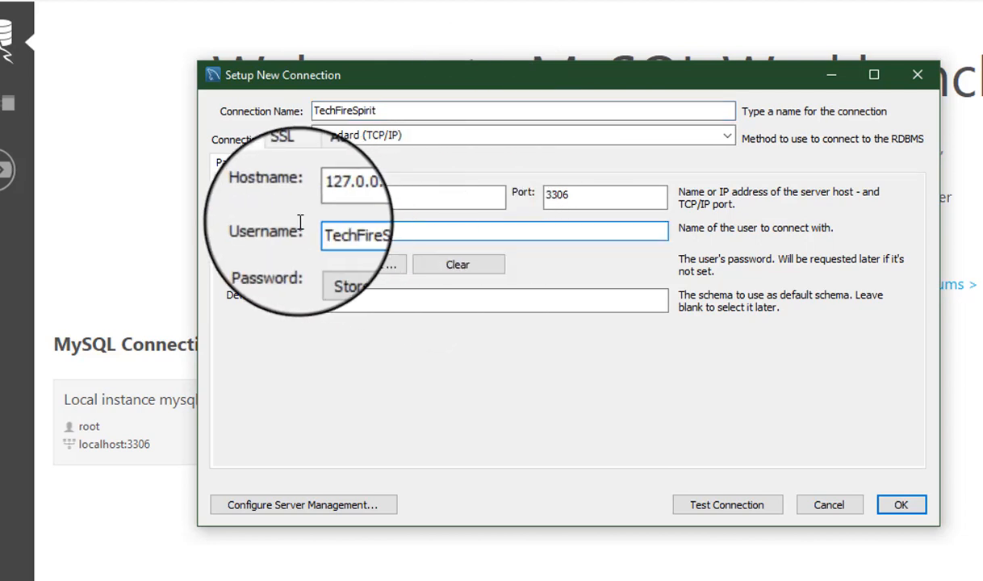
Set the port of the new TechFireSpirit connection to 2244
click(576, 201)
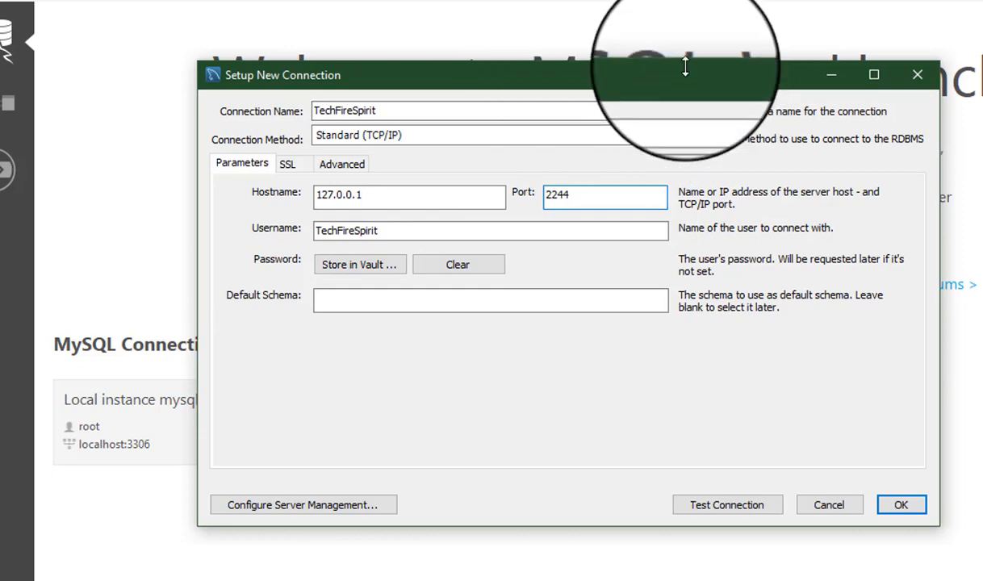
drag(683, 86, 877, 73)
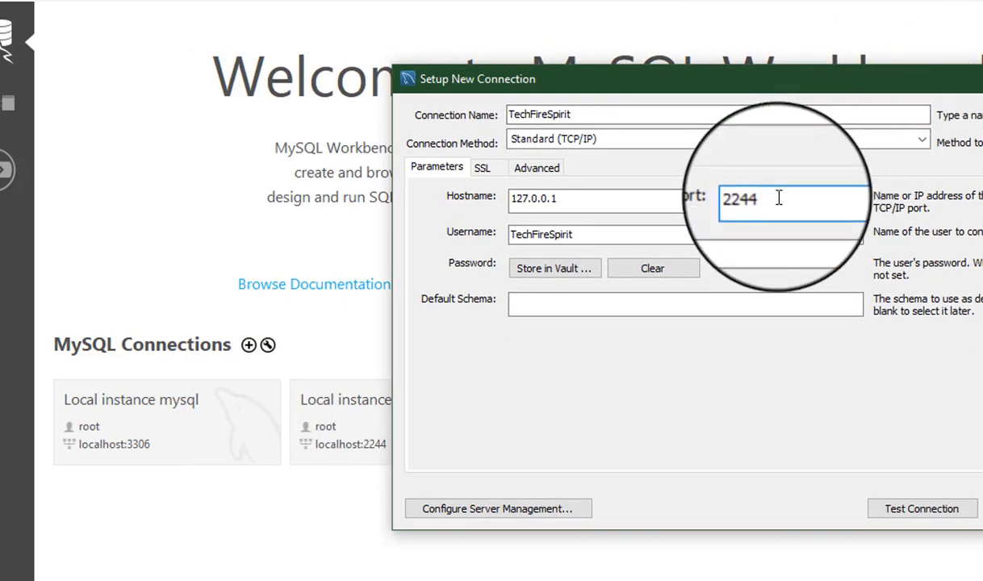
drag(778, 198, 740, 199)
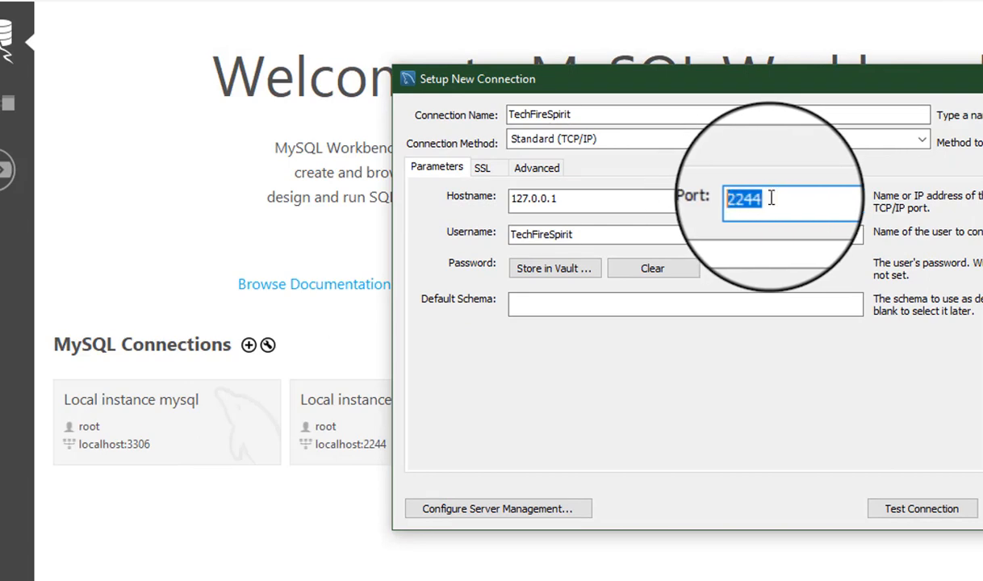
click(772, 196)
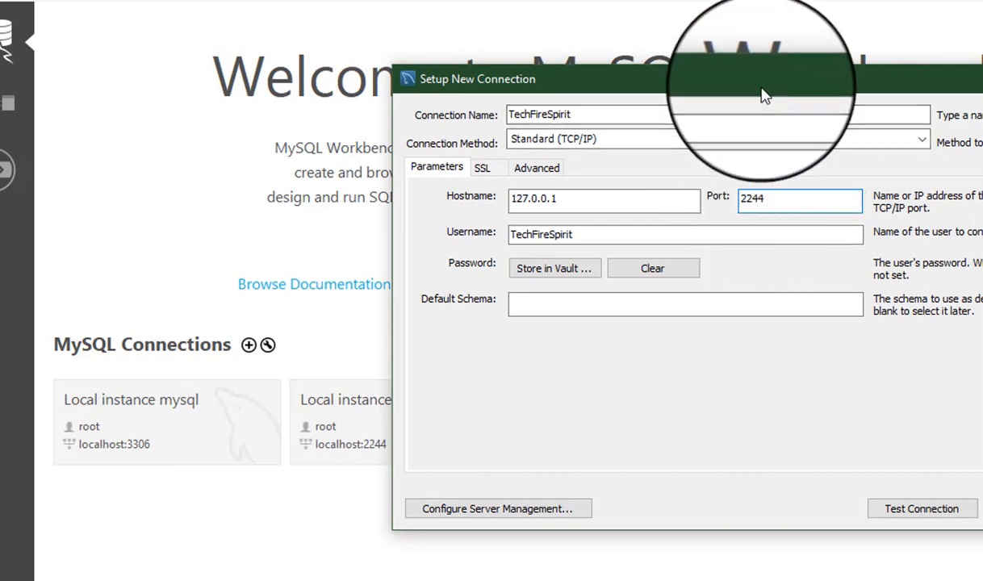
drag(765, 95, 815, 90)
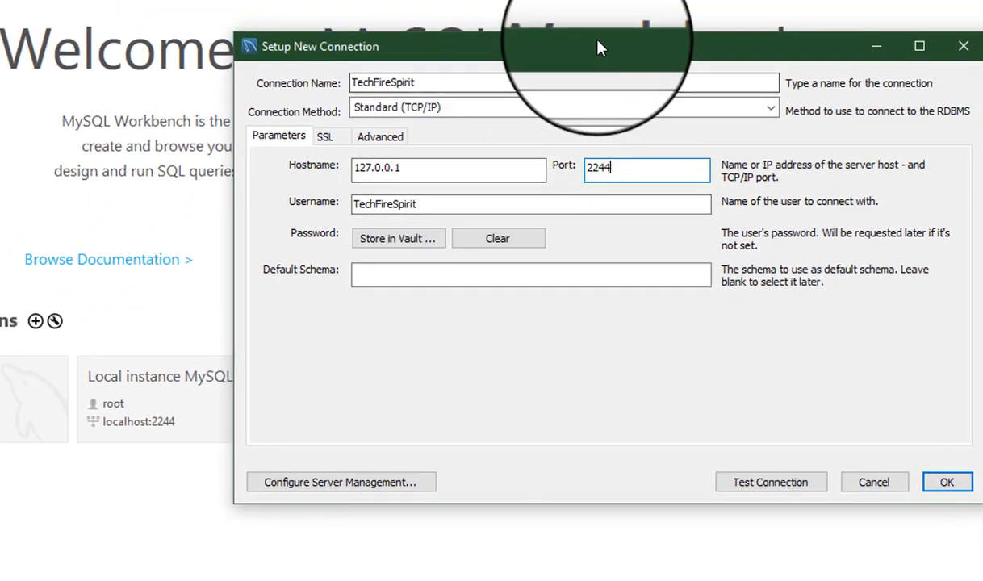
drag(597, 48, 471, 53)
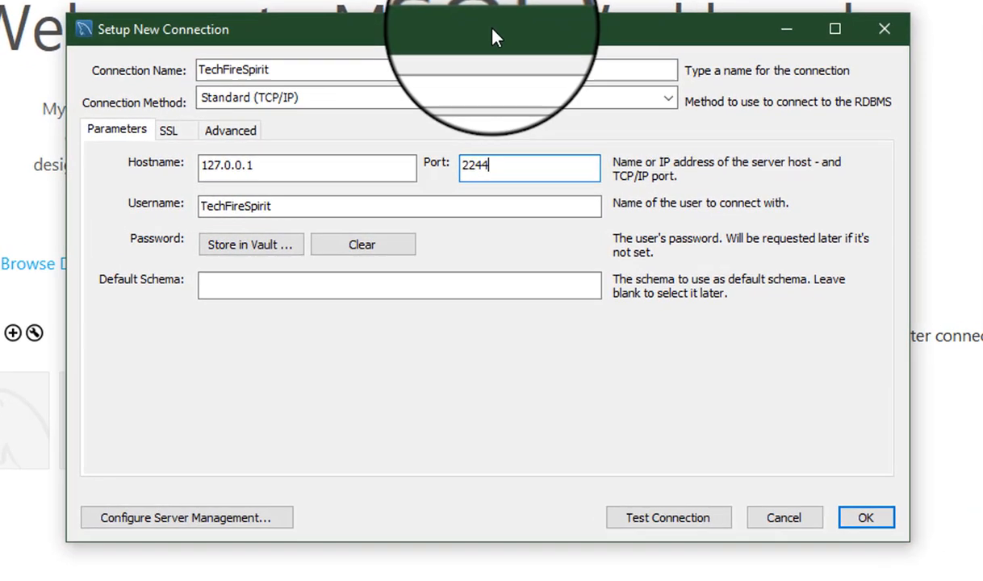
double_click(484, 173)
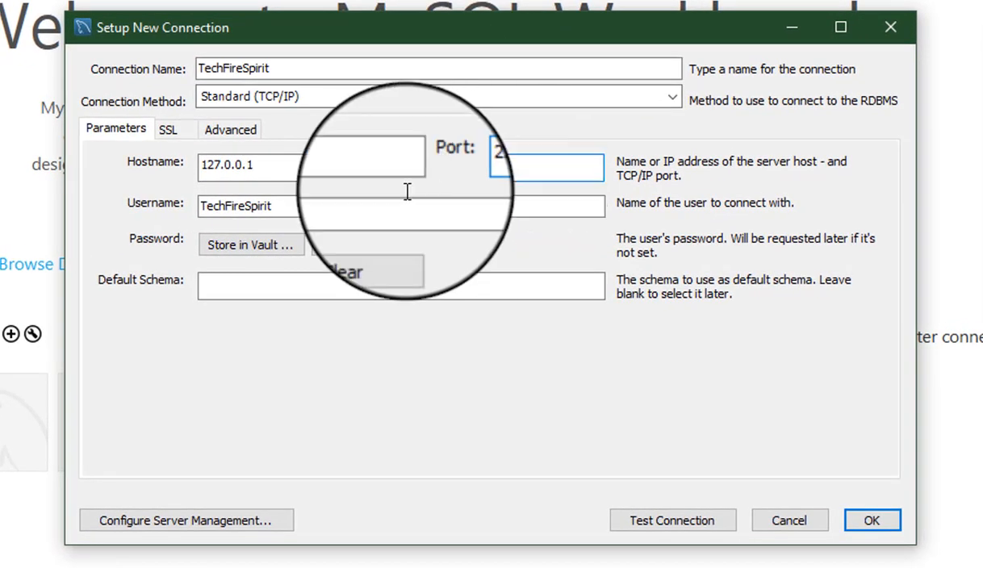
click(500, 170)
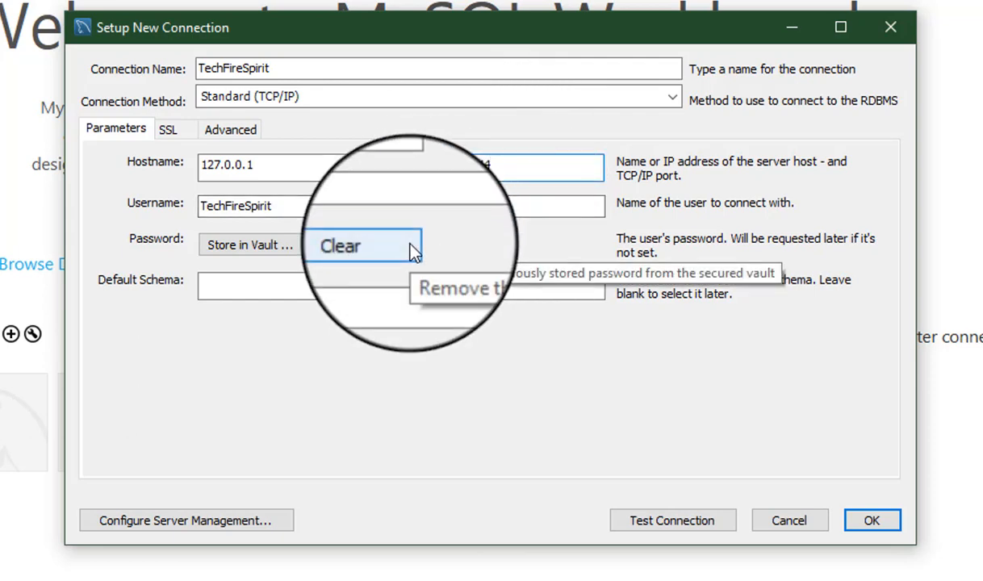
Test the TechFireSpirit connection by entering the account password, and save the connection
click(651, 520)
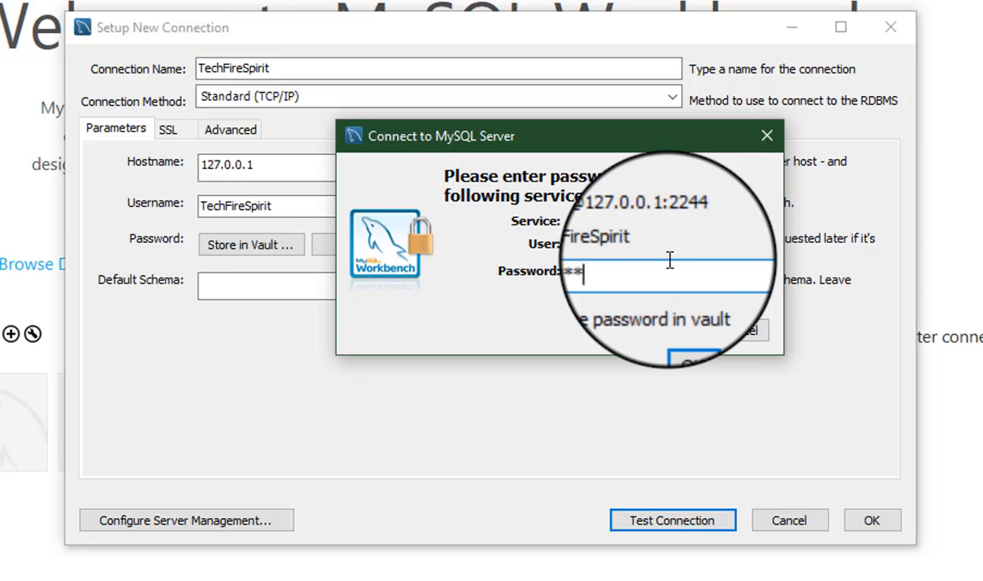
key(Return)
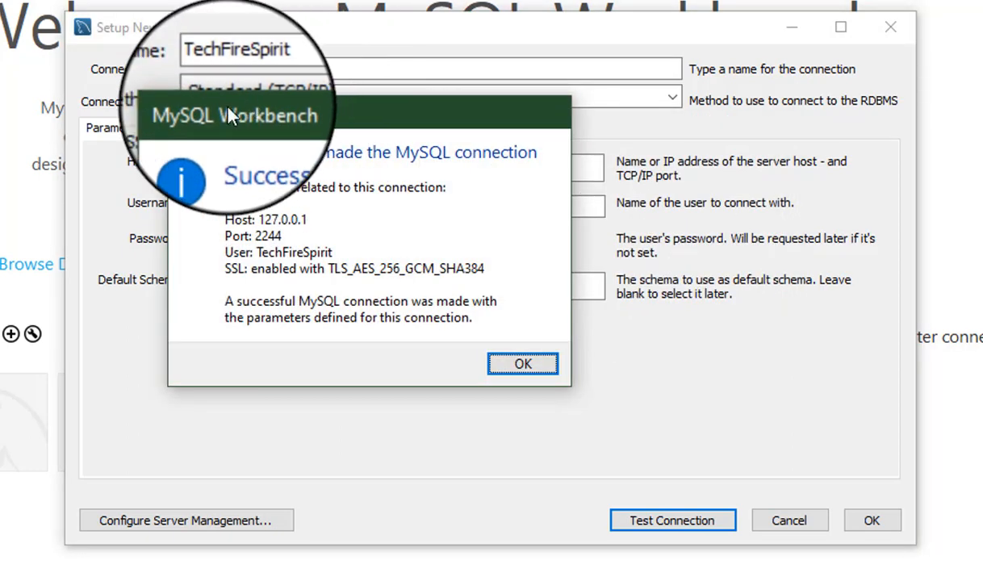
drag(295, 122, 288, 91)
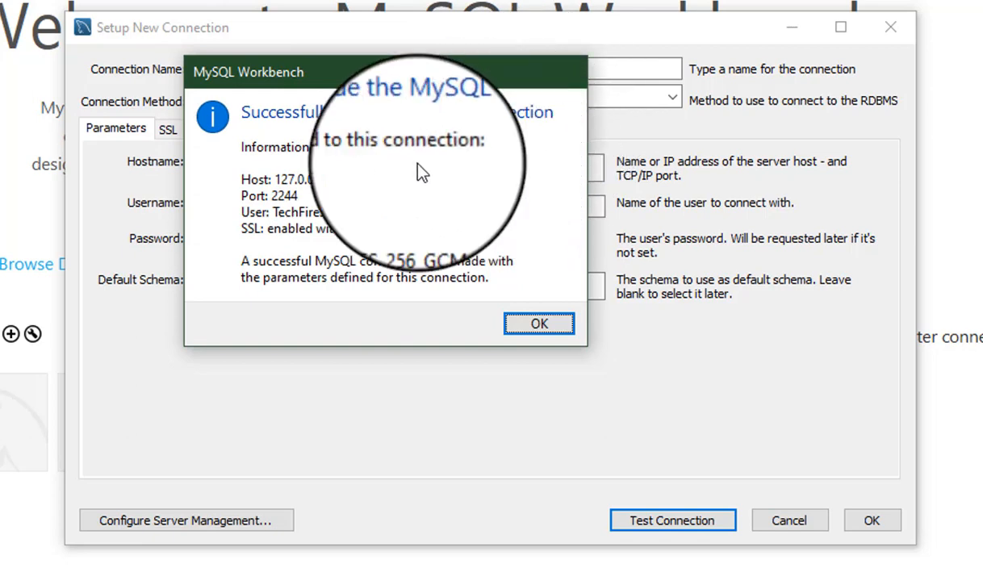
click(539, 326)
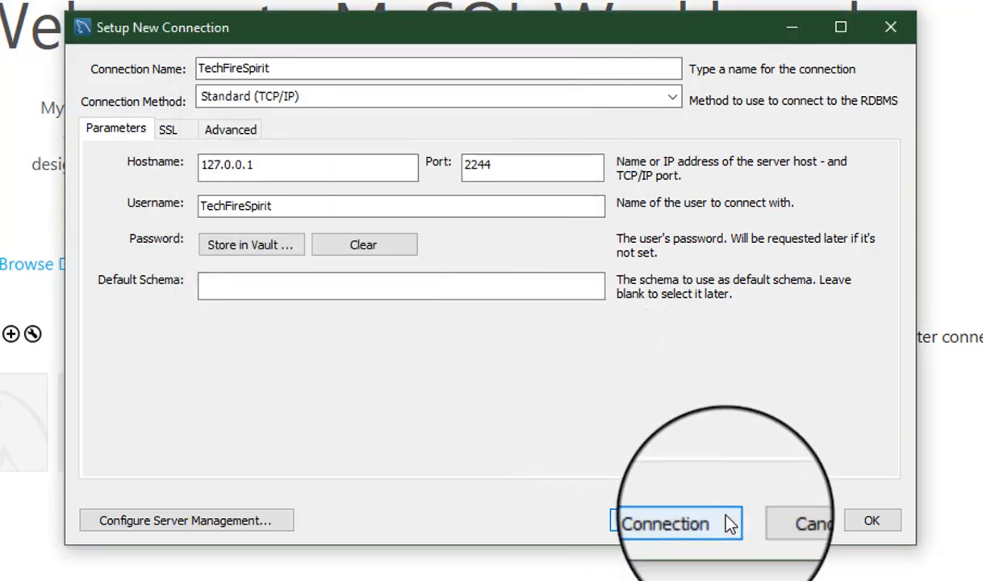
click(871, 523)
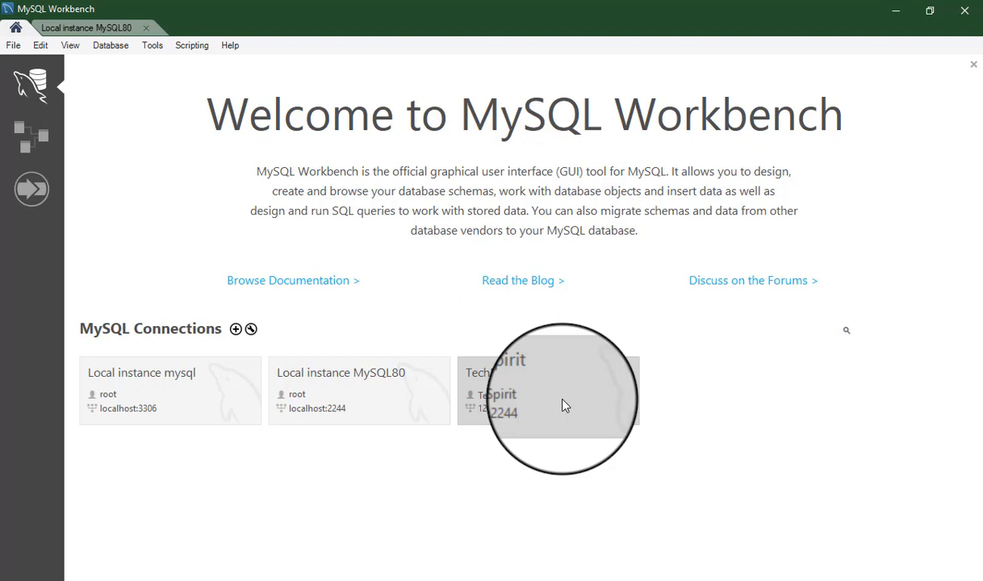
Open the TechFireSpirit connection and look through the techfirespirit schema down to the contents of its tfsyt table
click(564, 405)
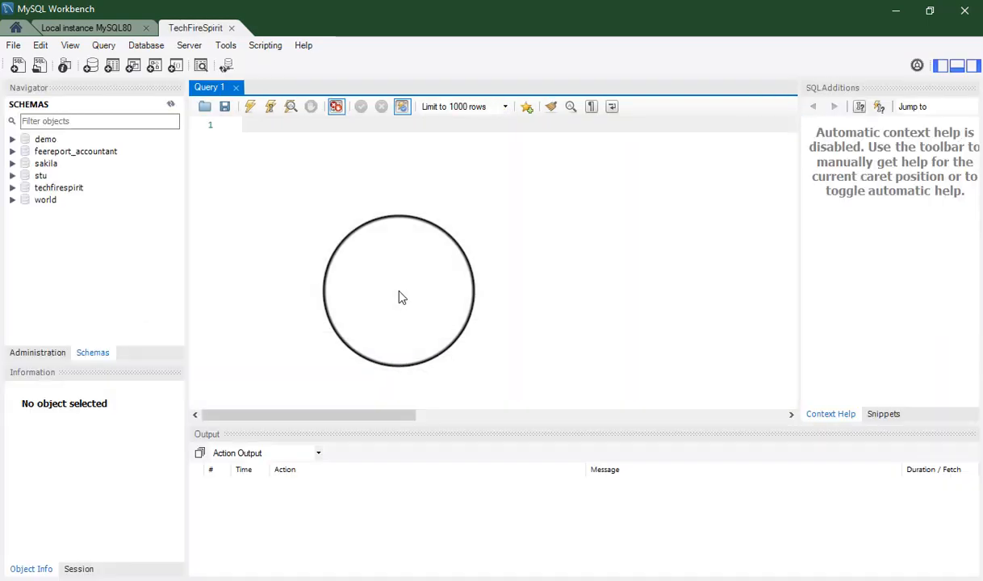
click(15, 192)
click(29, 202)
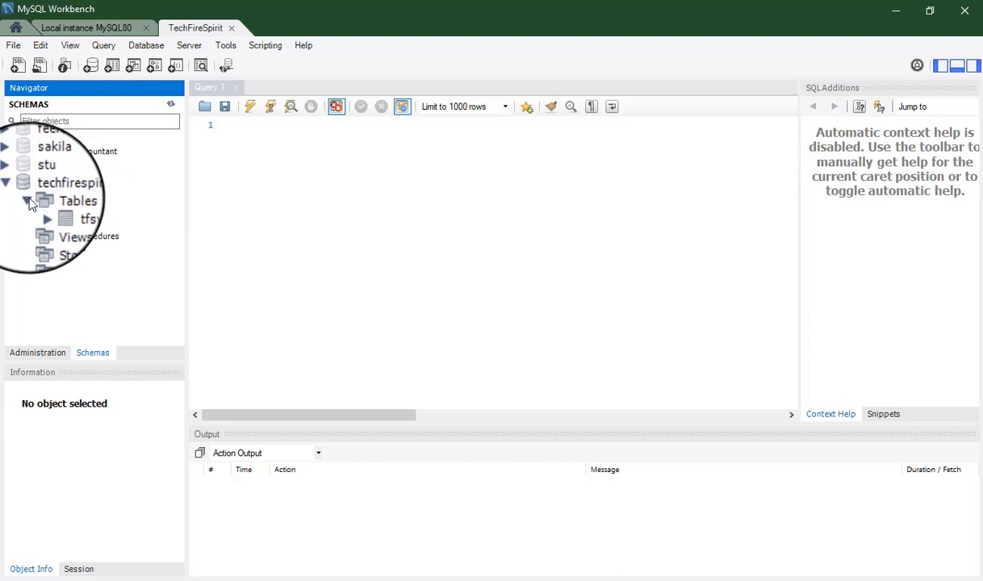
click(40, 213)
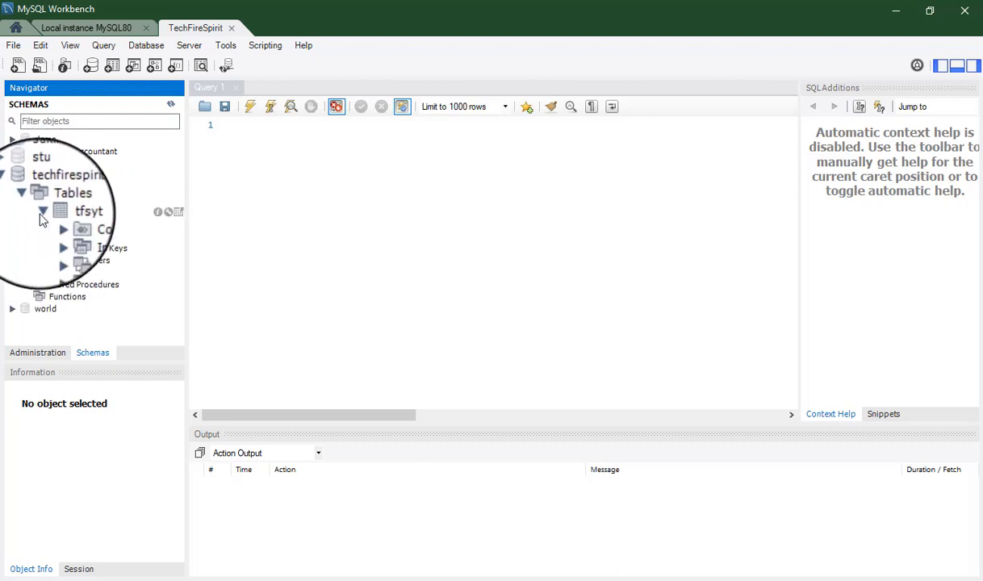
click(29, 200)
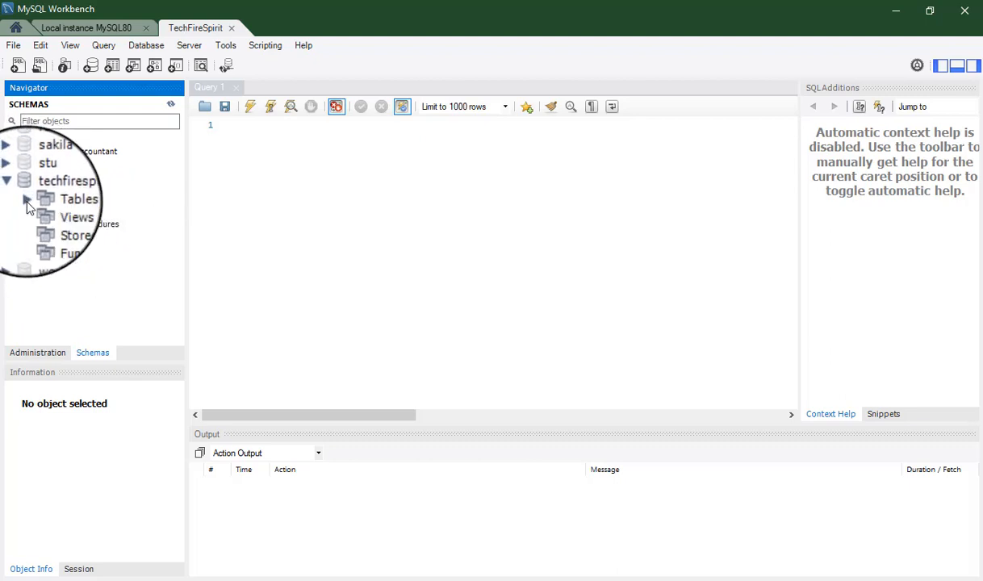
click(15, 190)
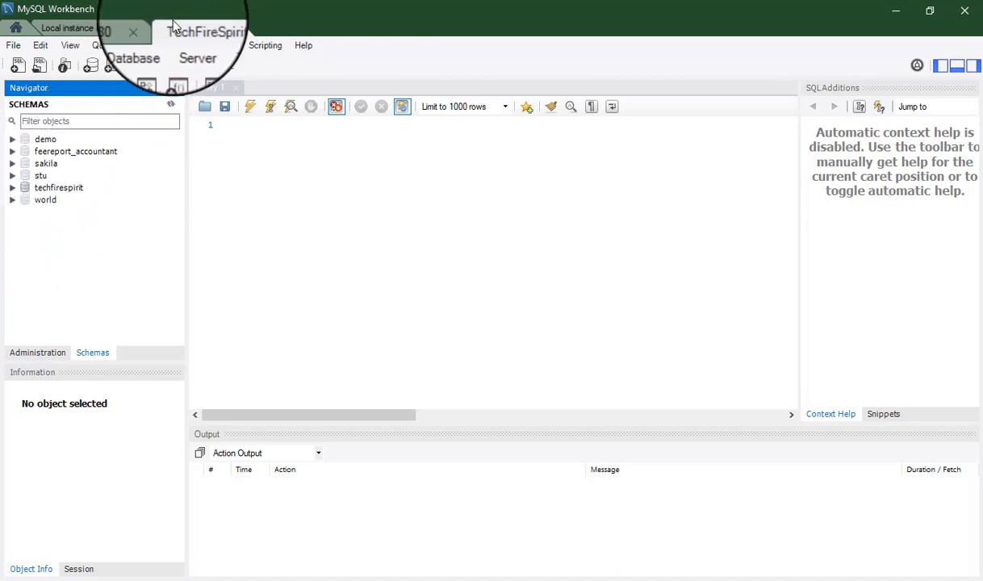
Close the TechFireSpirit connection and reopen it from the home screen with the account password
click(232, 30)
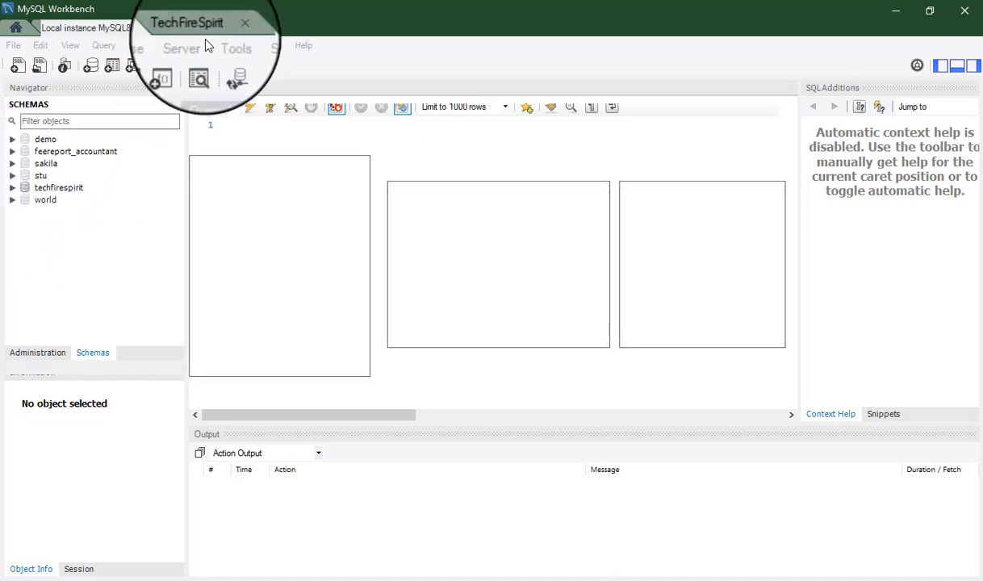
click(15, 28)
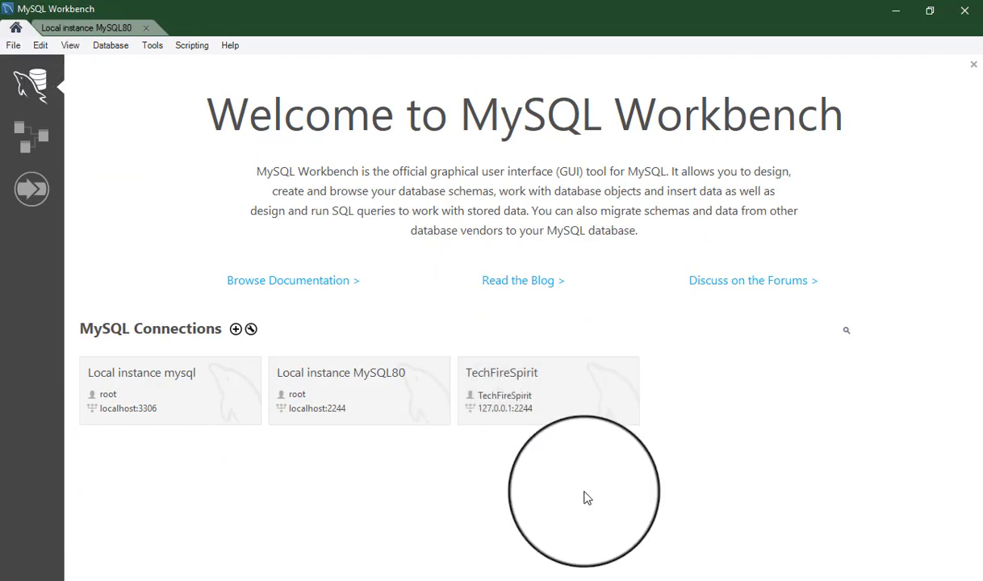
click(511, 415)
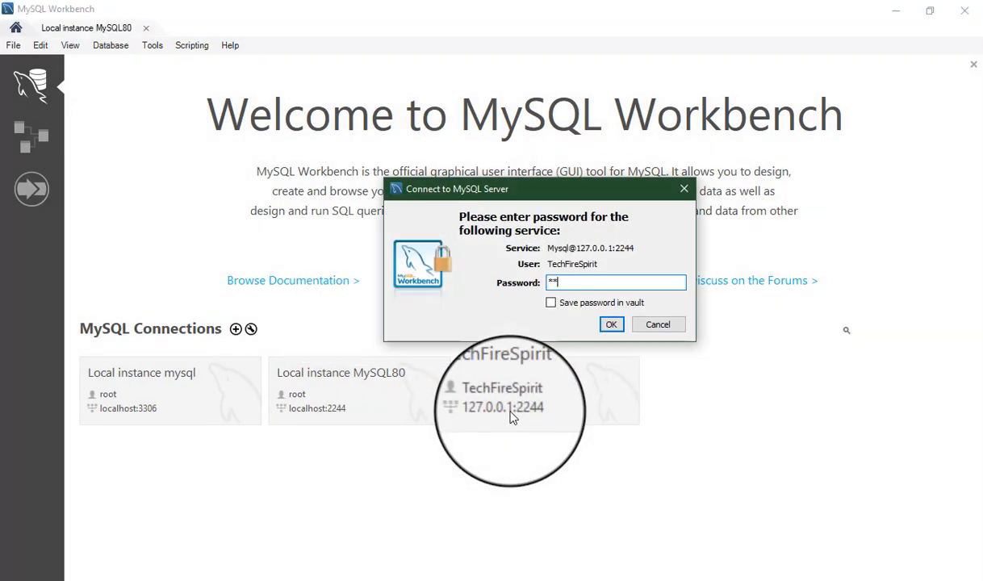
key(Return)
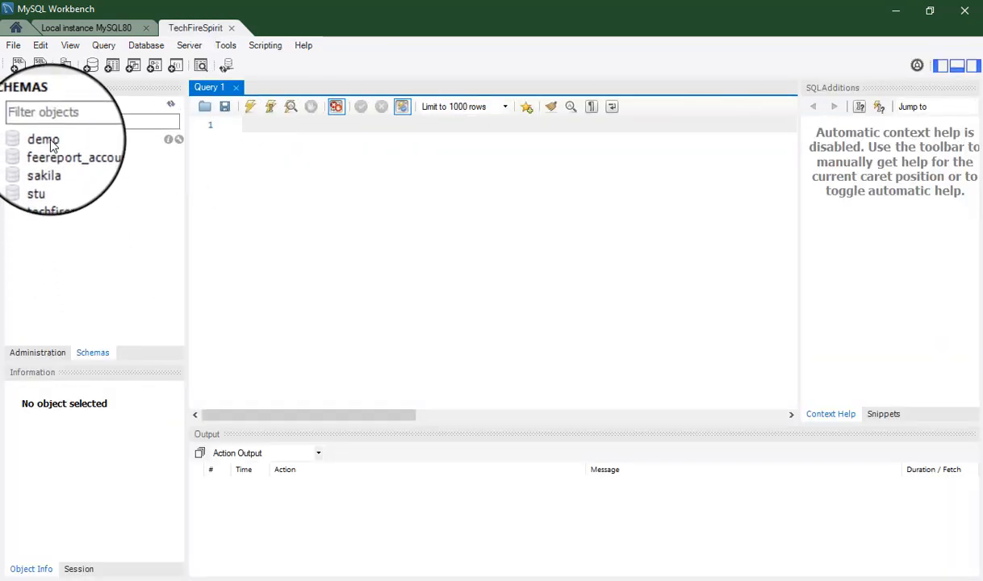
Compare the schema lists of the Local instance MySQL80 and TechFireSpirit connections
click(85, 25)
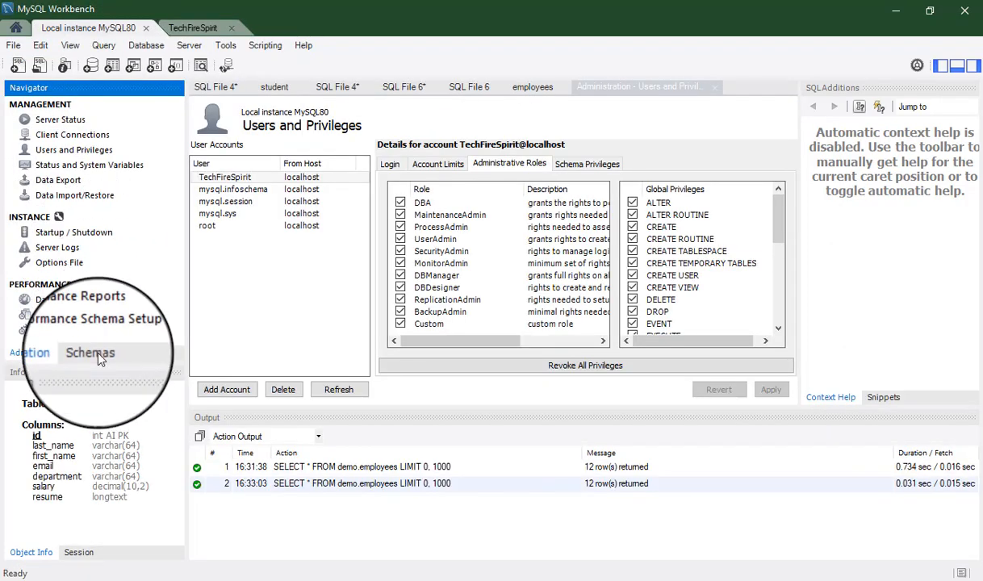
click(92, 353)
click(198, 30)
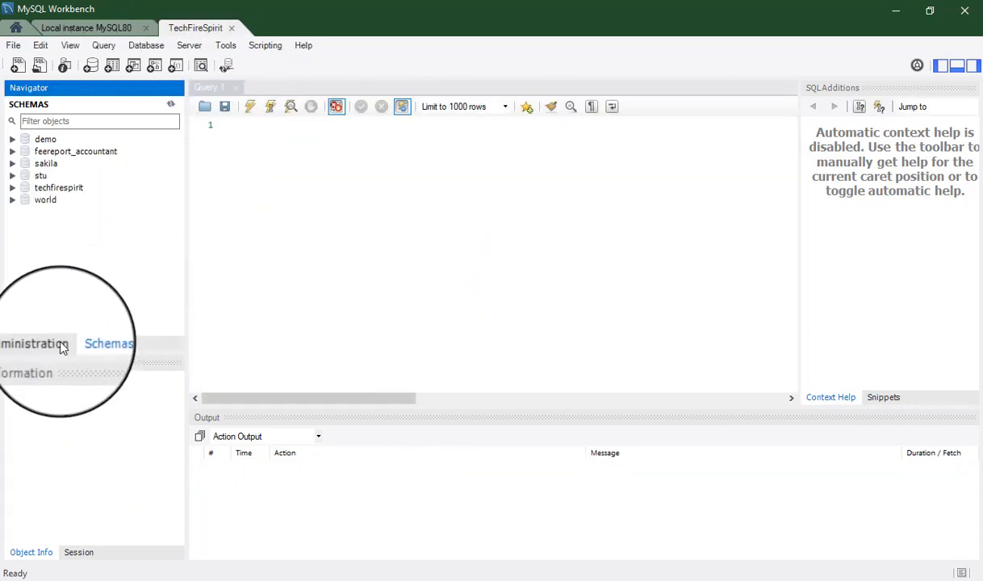
click(87, 27)
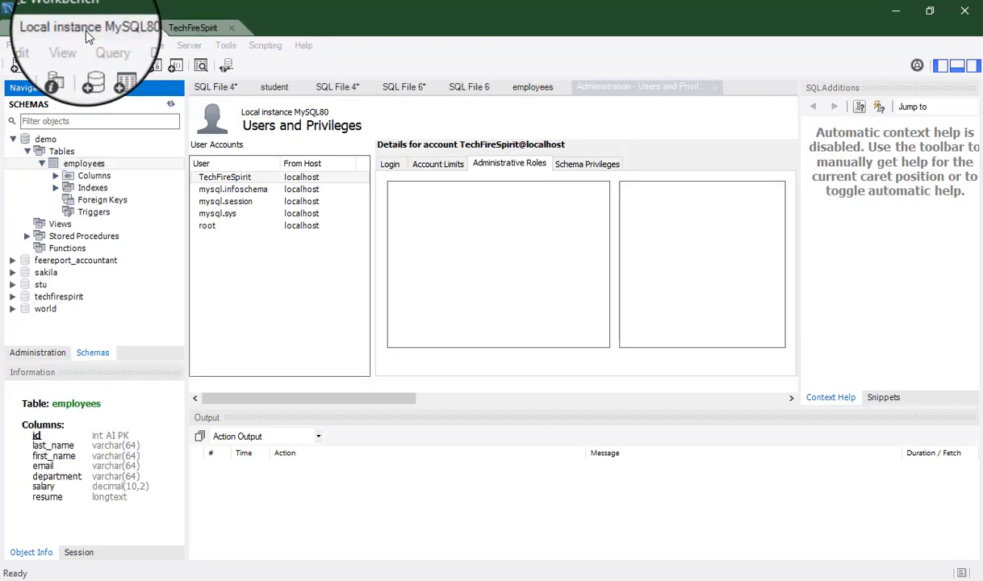
Check the startup and shutdown page and the server status of Local instance MySQL80
click(47, 355)
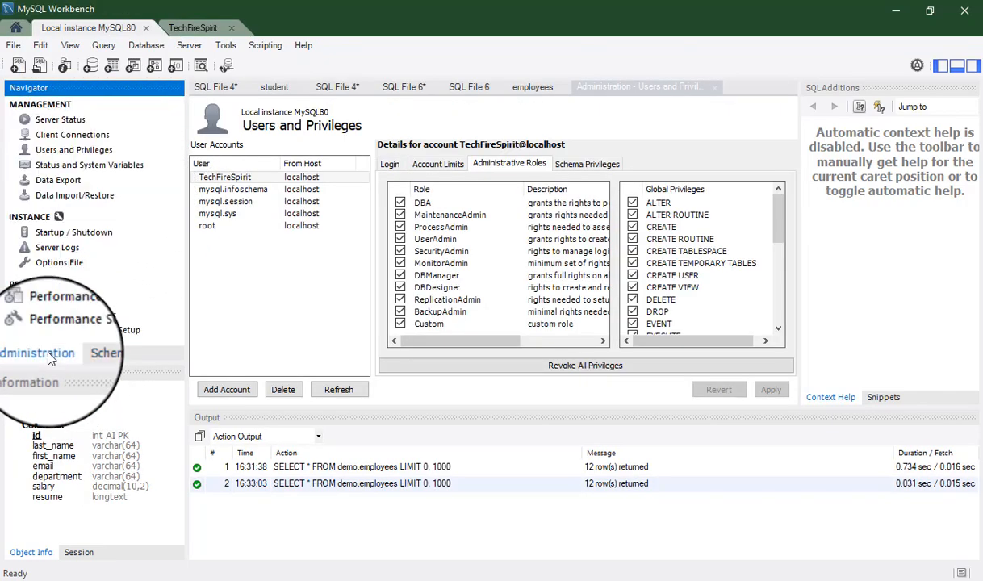
click(81, 234)
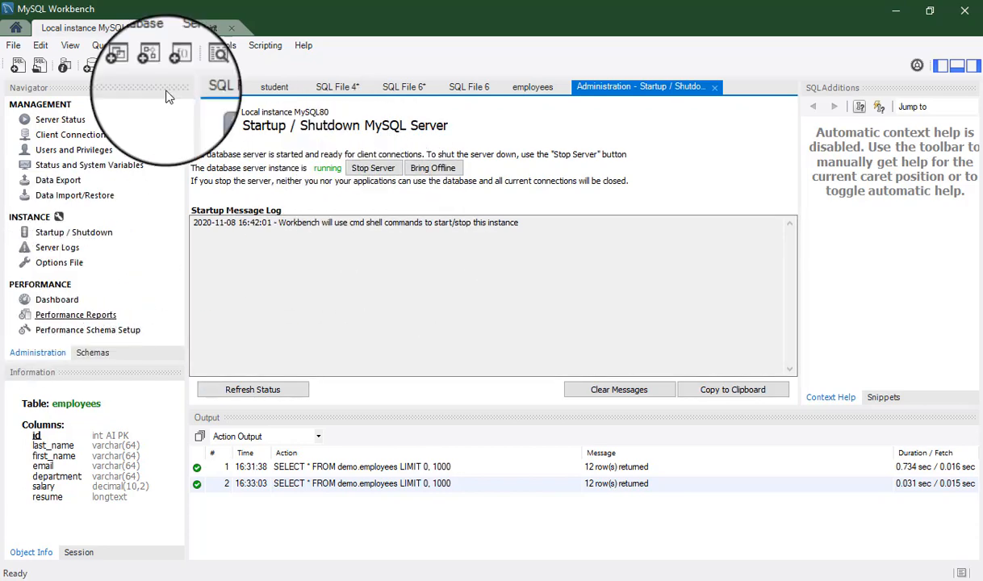
click(81, 123)
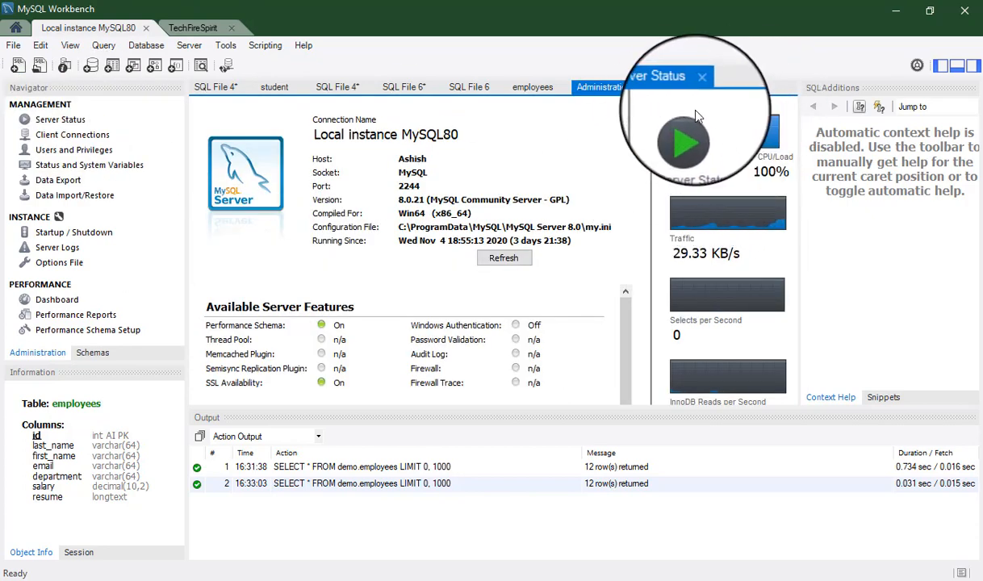
Stop the MySQL server of Local instance MySQL80 and check its server status
click(48, 232)
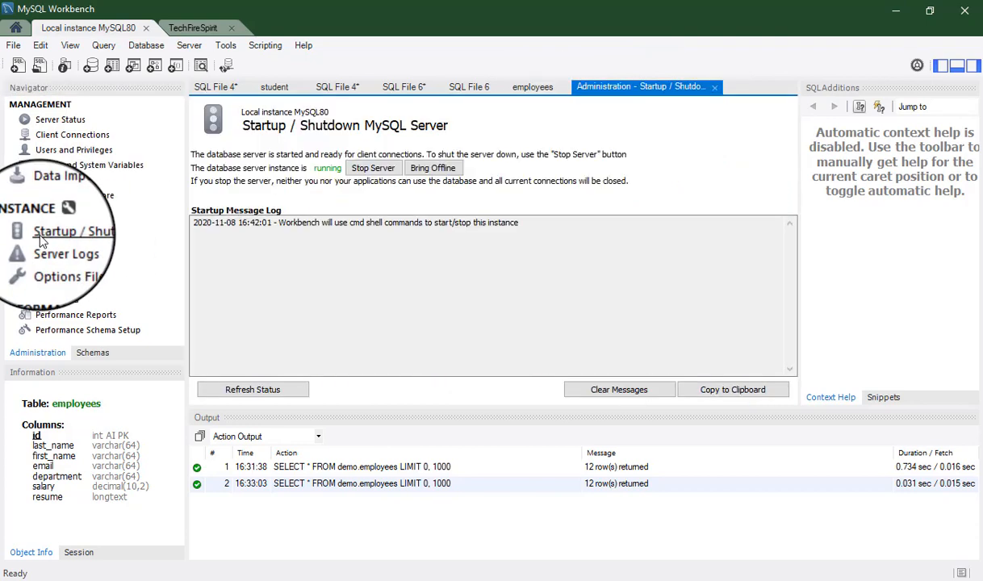
click(384, 181)
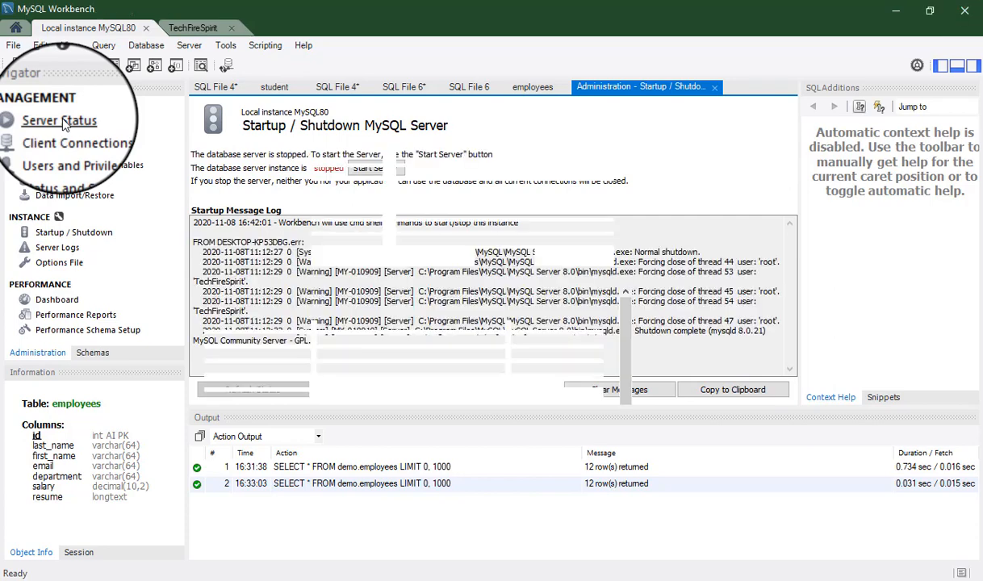
click(60, 120)
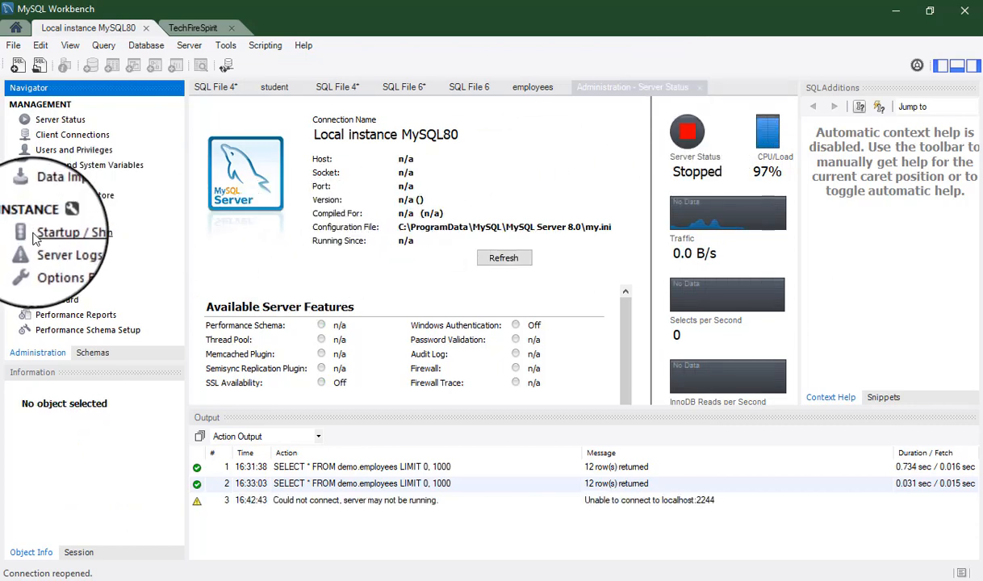
Start the stopped MySQL server again and recheck its server status
click(75, 234)
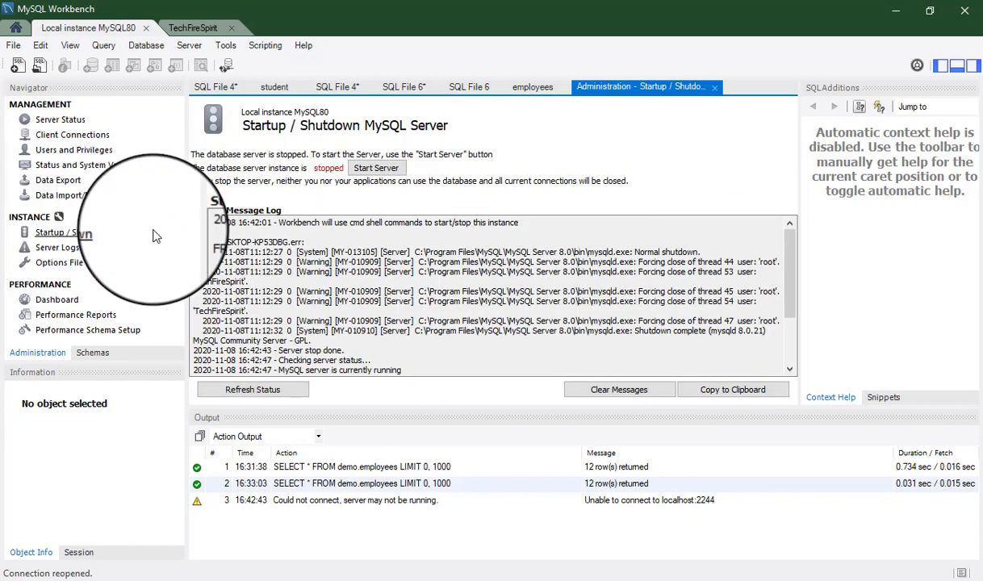
click(360, 171)
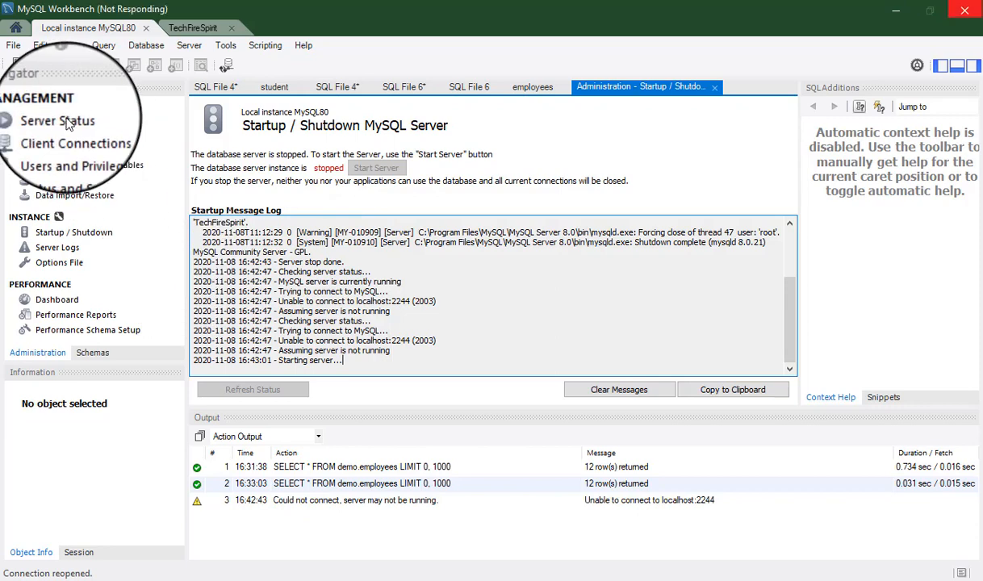
click(64, 121)
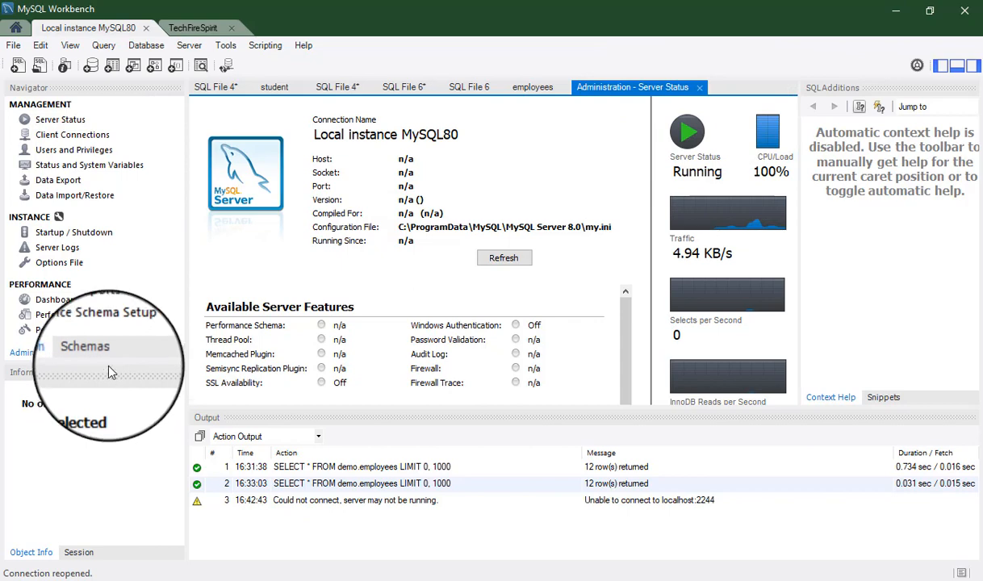
Open the performance dashboard of Local instance MySQL80 and examine its Network Status, MySQL Status and InnoDB Status sections
click(58, 300)
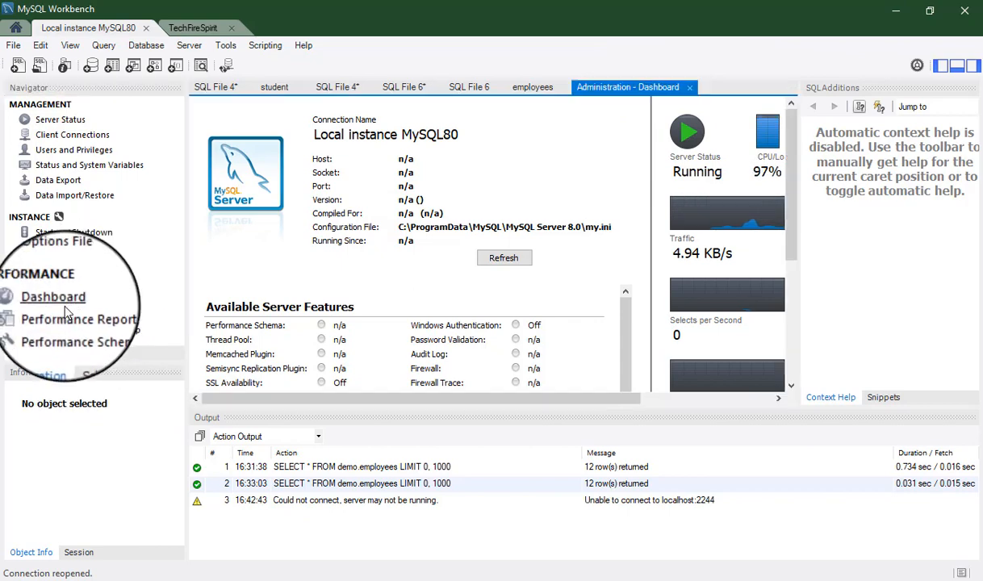
mouse_move(375, 308)
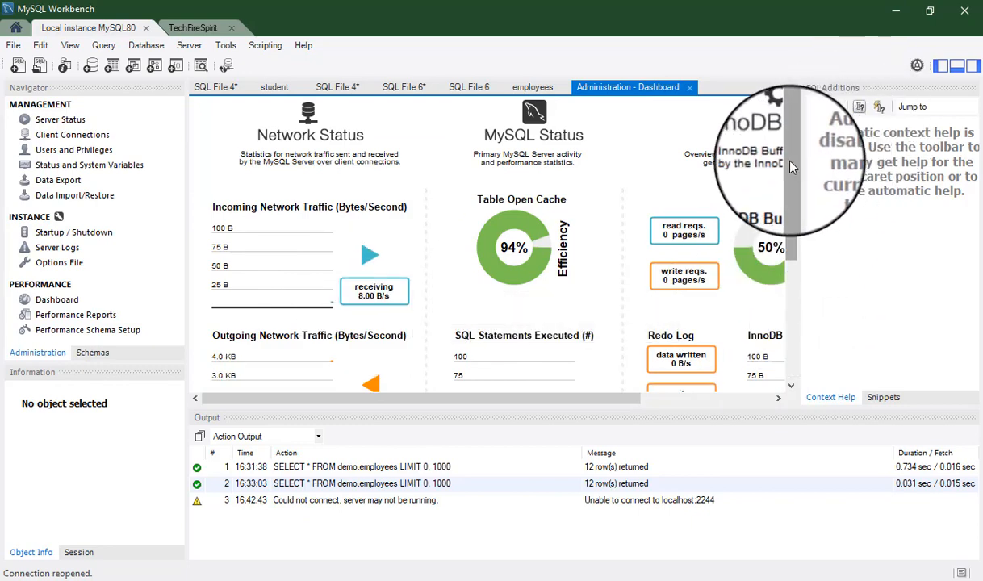
drag(791, 166, 795, 100)
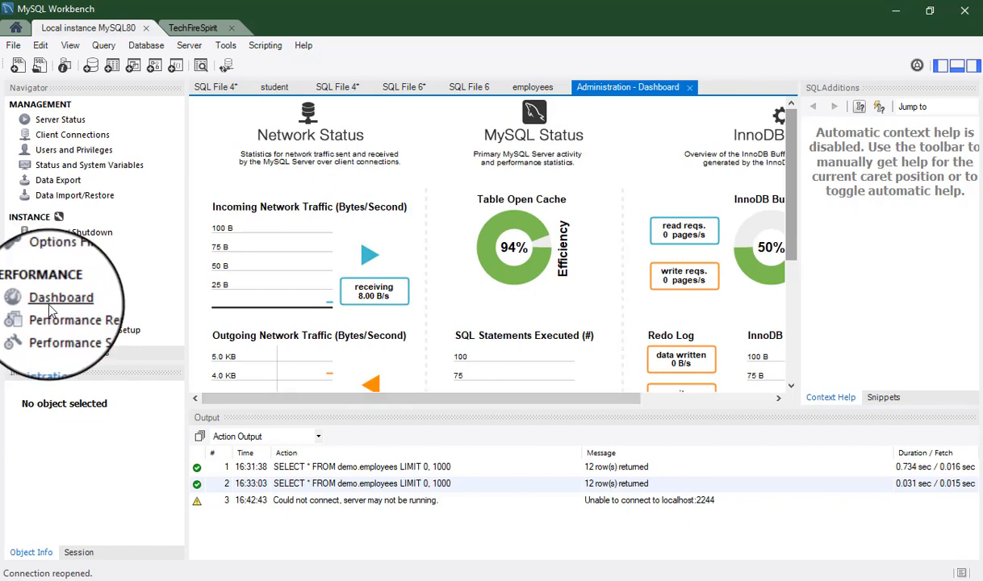
mouse_move(569, 252)
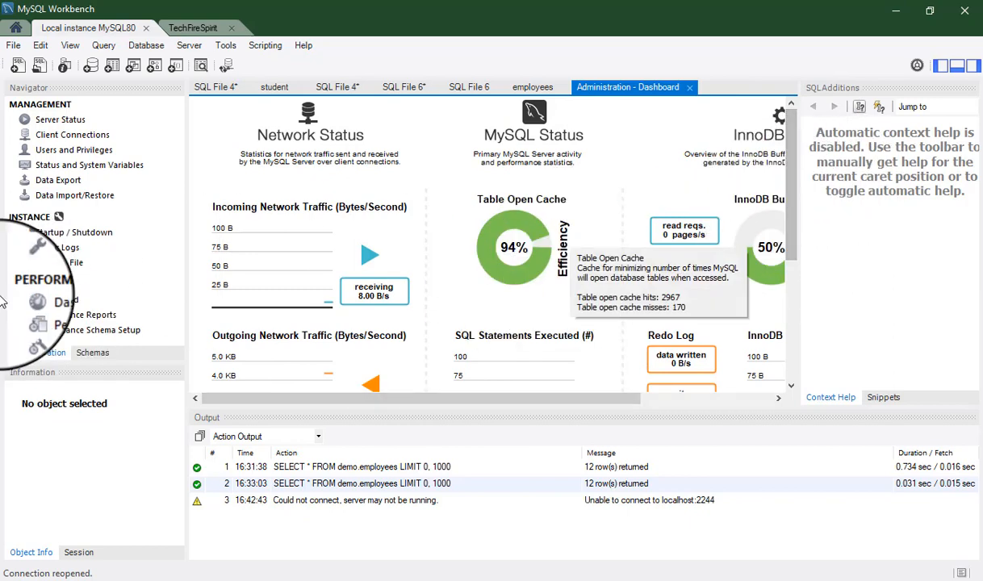
mouse_move(815, 204)
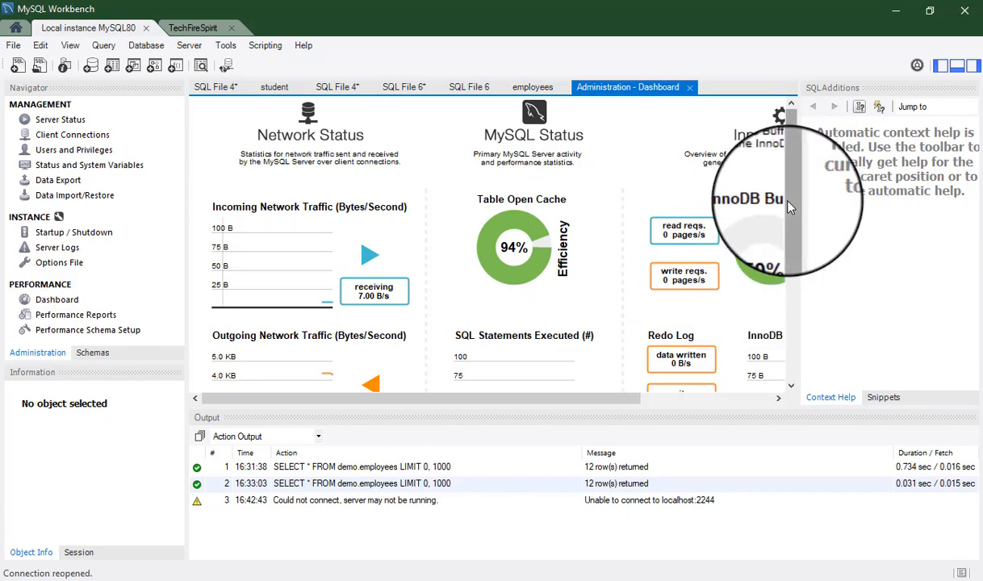
scroll(748, 197, down, 1)
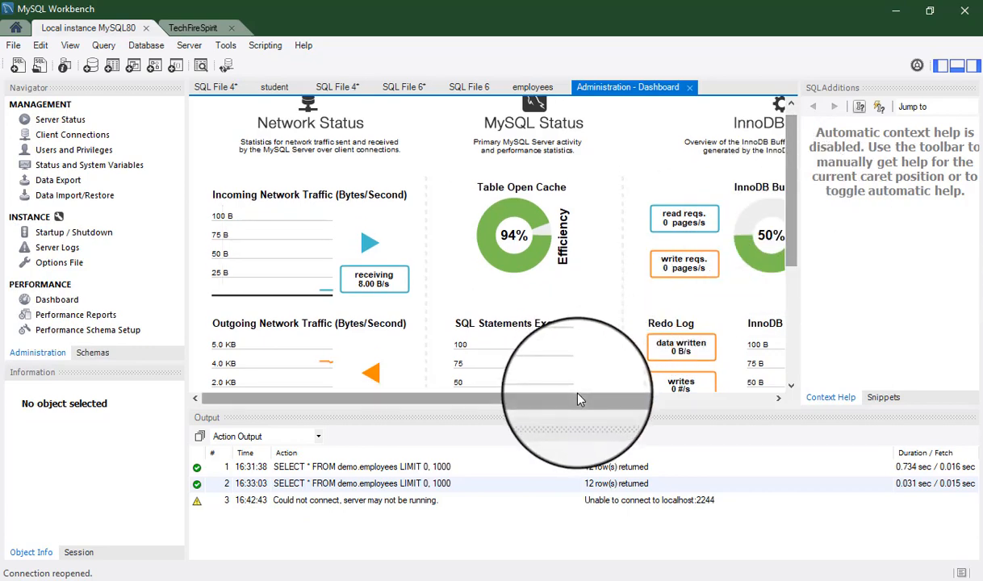
drag(579, 396, 643, 404)
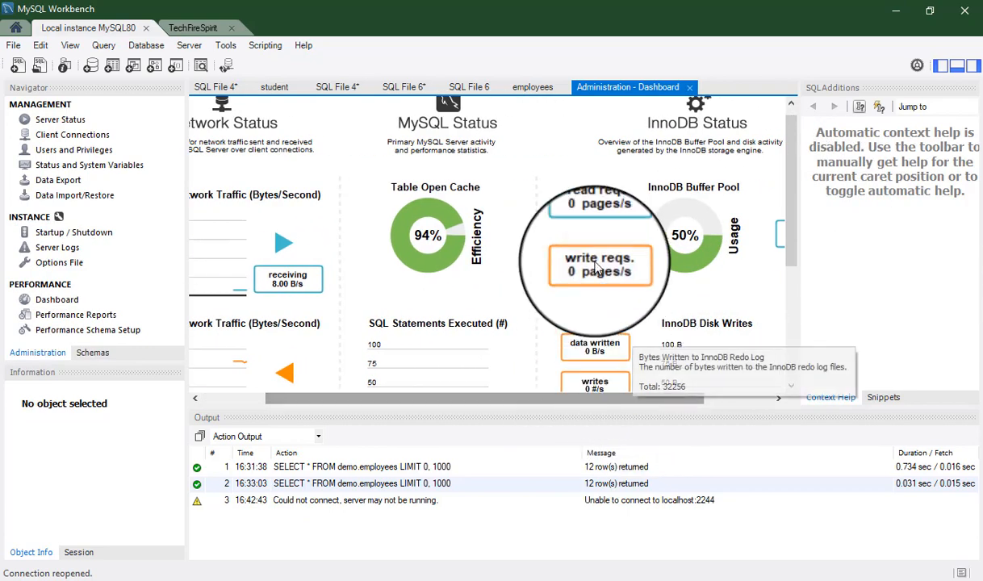
scroll(604, 307, up, 1)
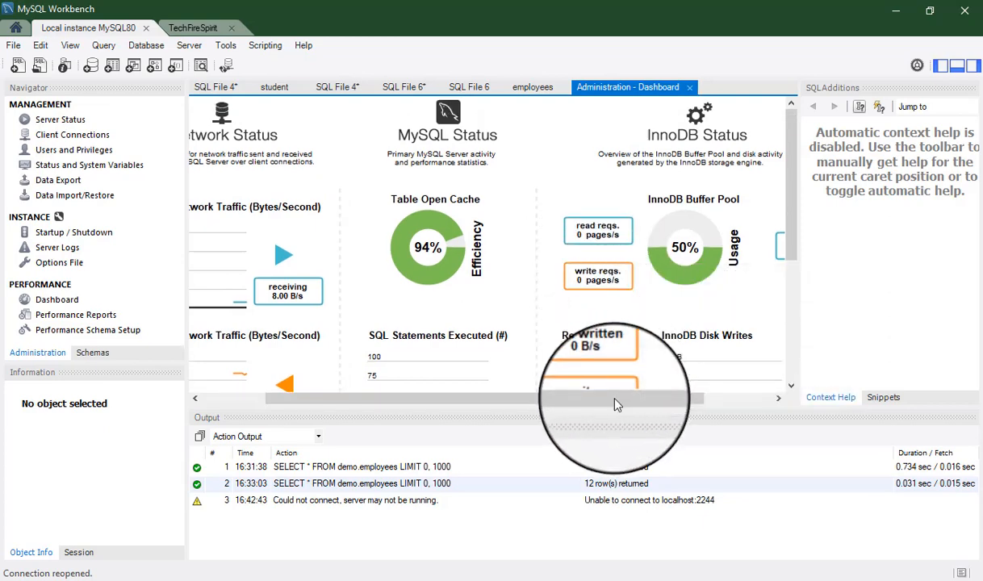
drag(614, 401, 542, 401)
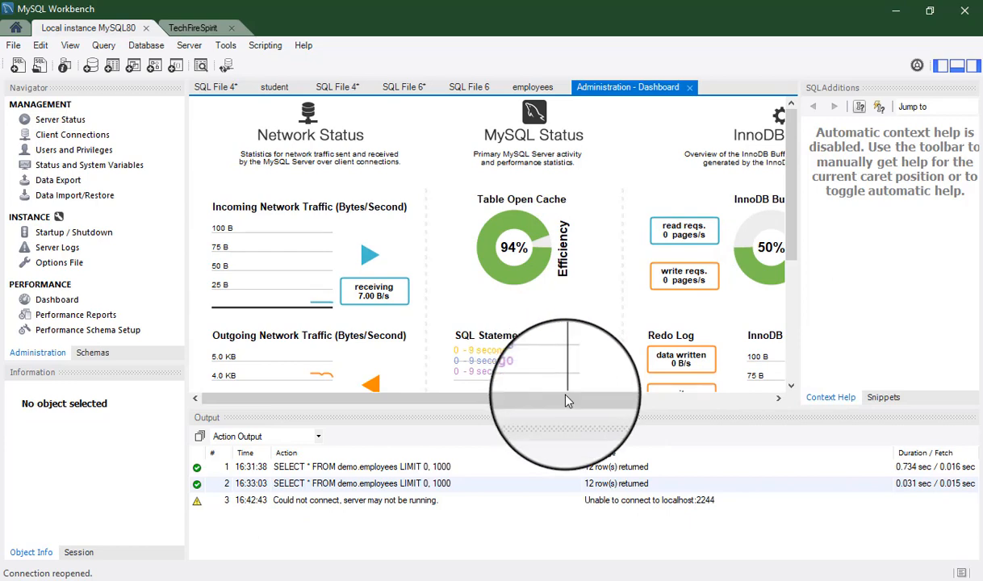
Examine the dashboard's client connections, executed SQL statements and InnoDB disk reads and writes, ending back at the status headings
drag(586, 402, 598, 402)
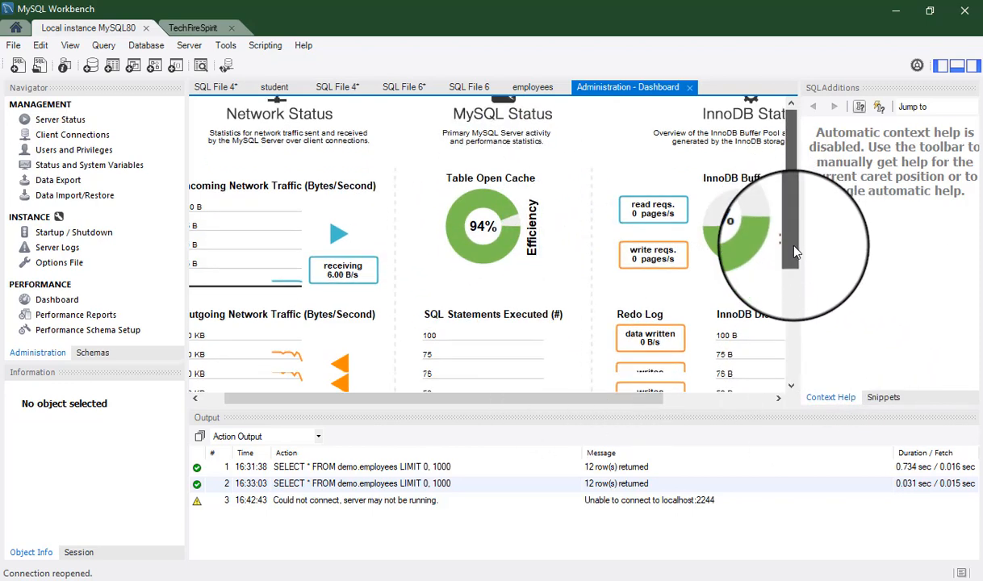
drag(793, 237, 803, 358)
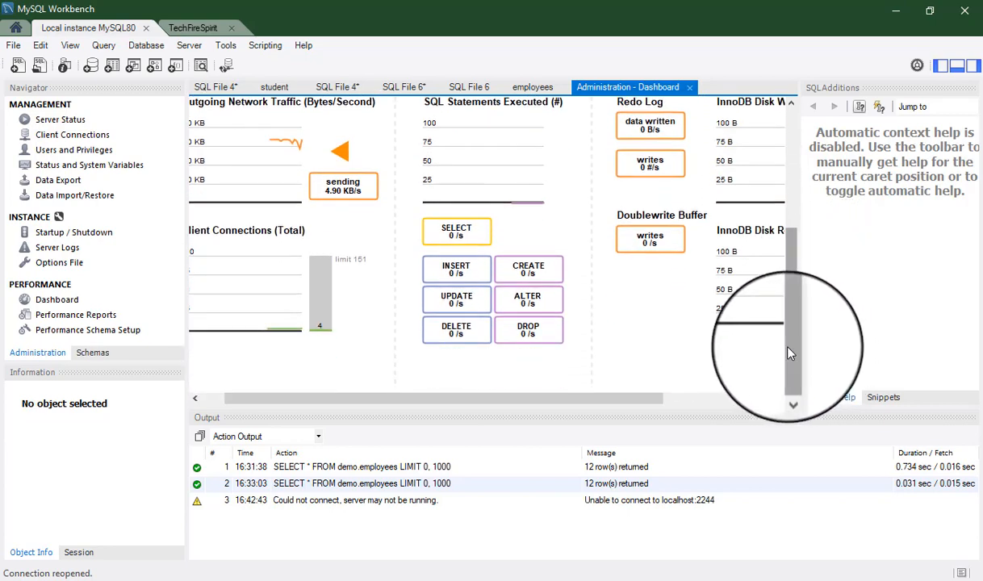
drag(665, 400, 772, 386)
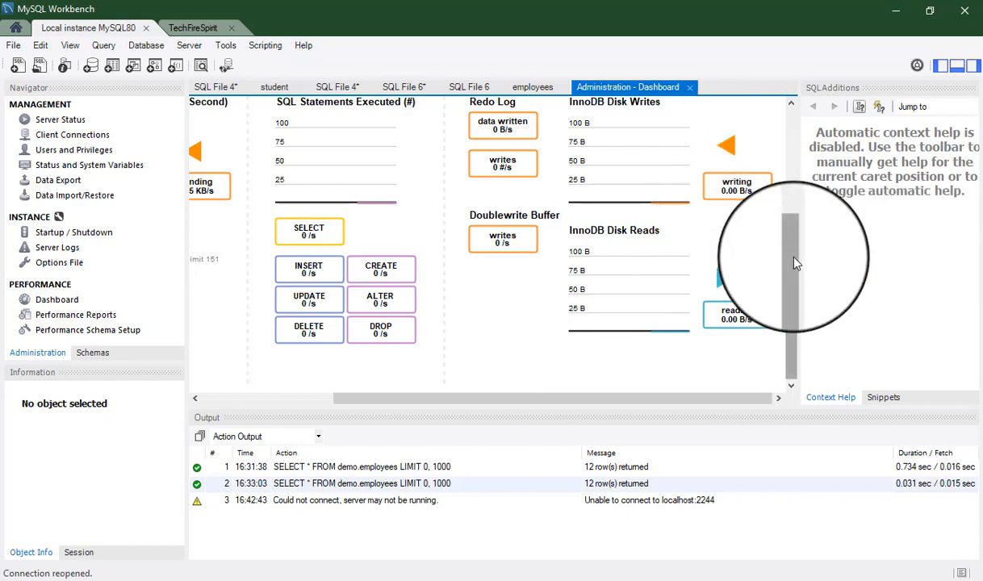
drag(797, 264, 785, 155)
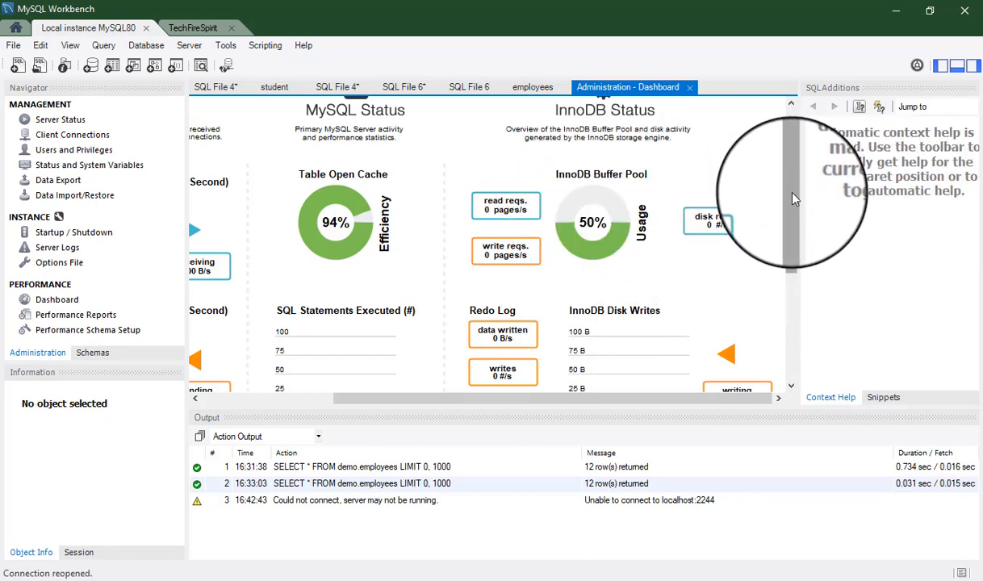
scroll(801, 165, up, 1)
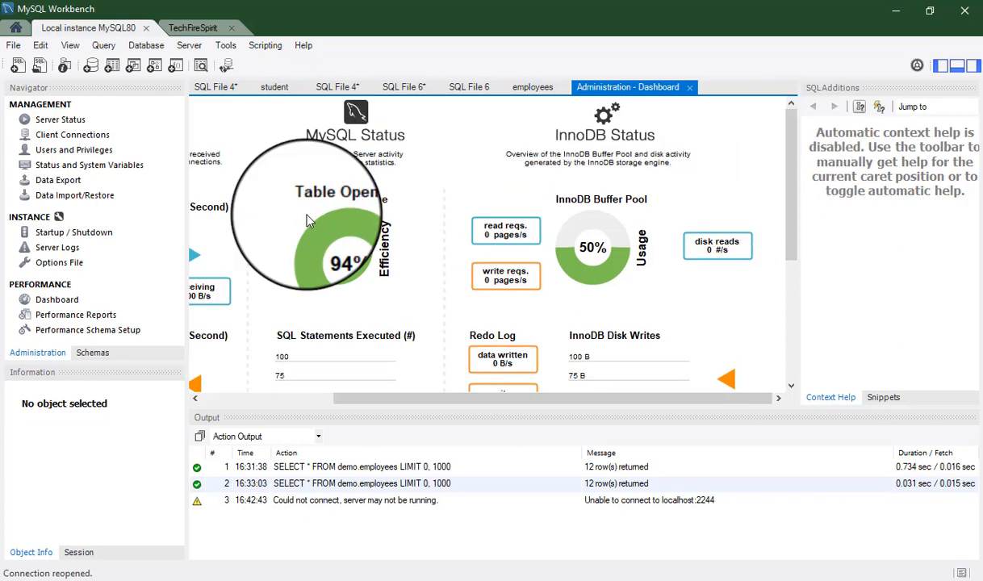
View the Performance Reports, Performance Schema Setup and Options File pages of Local instance MySQL80
click(76, 321)
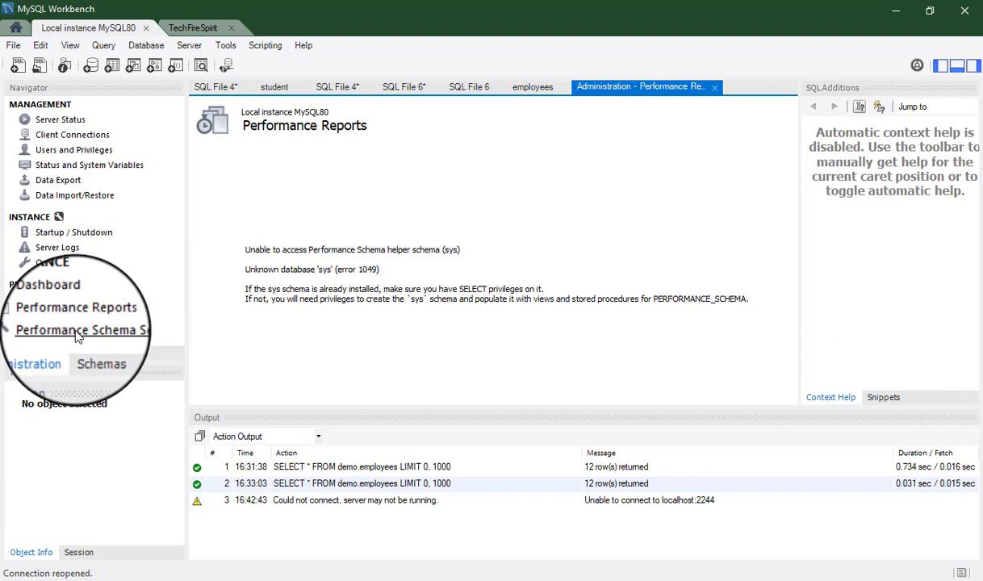
click(77, 336)
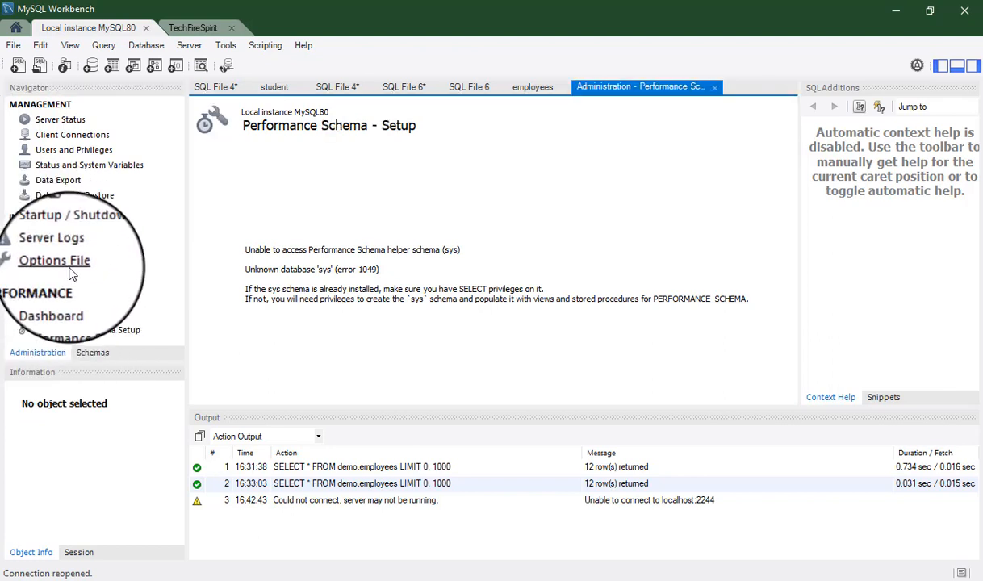
click(71, 274)
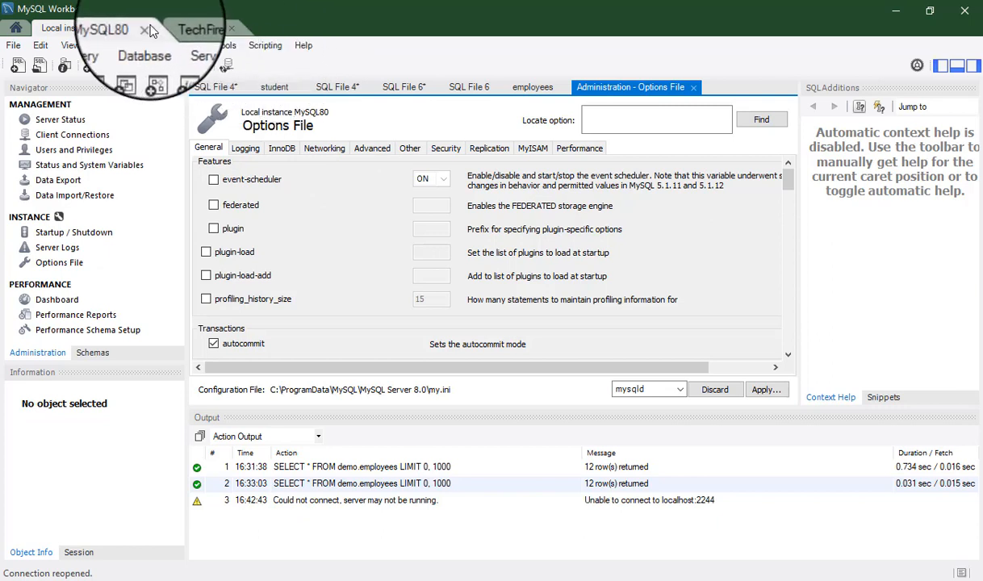
Show the schema list and close the Options File page
click(95, 359)
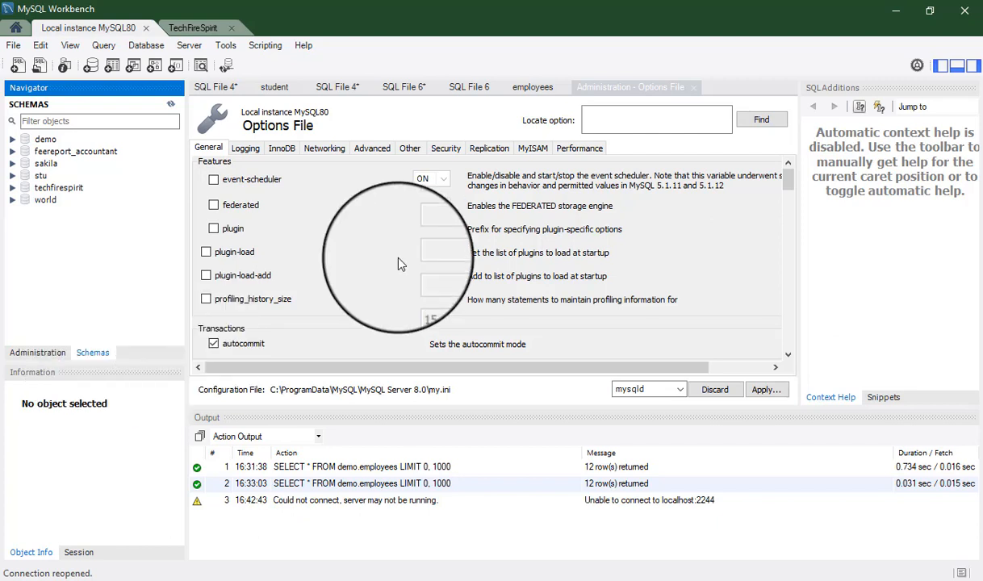
click(694, 87)
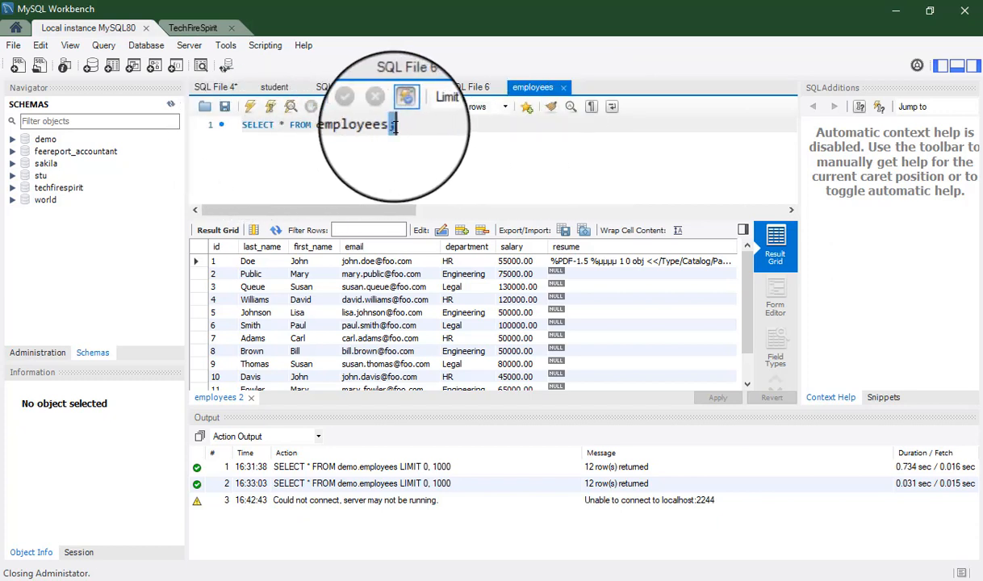
Review the SELECT query on demo.employees and return to the home screen with the MySQL connections
click(395, 127)
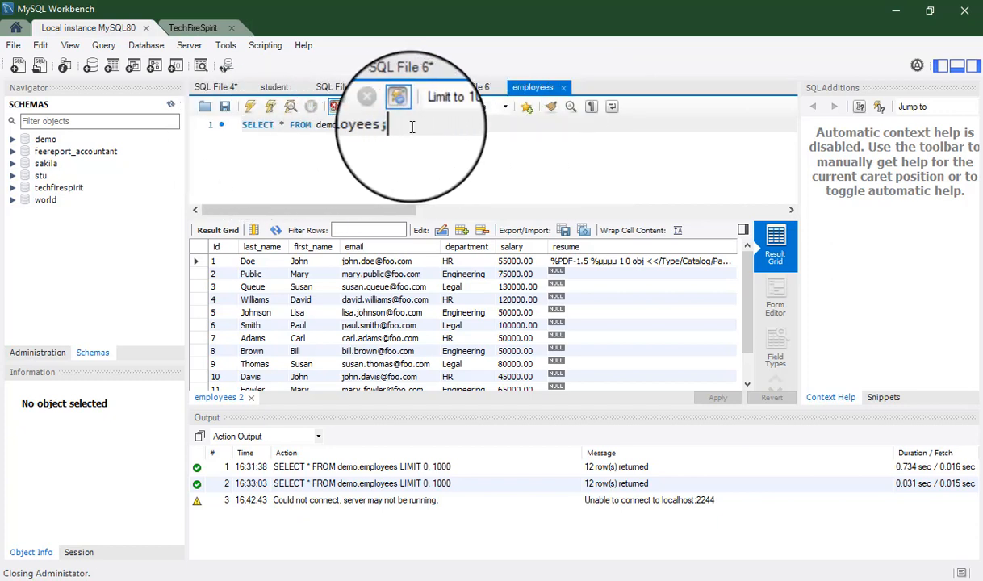
key(ctrl+a)
drag(412, 127, 318, 130)
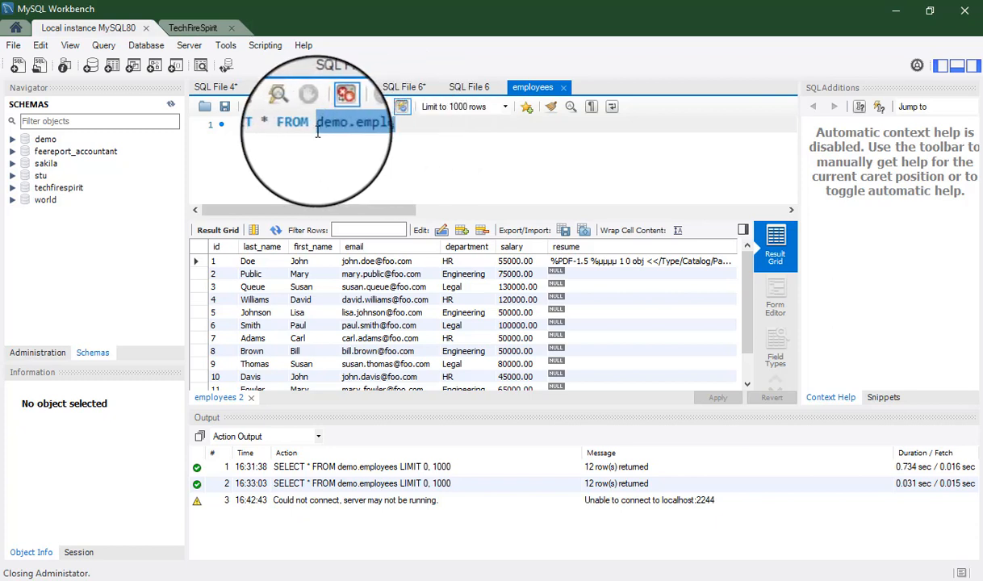
click(318, 133)
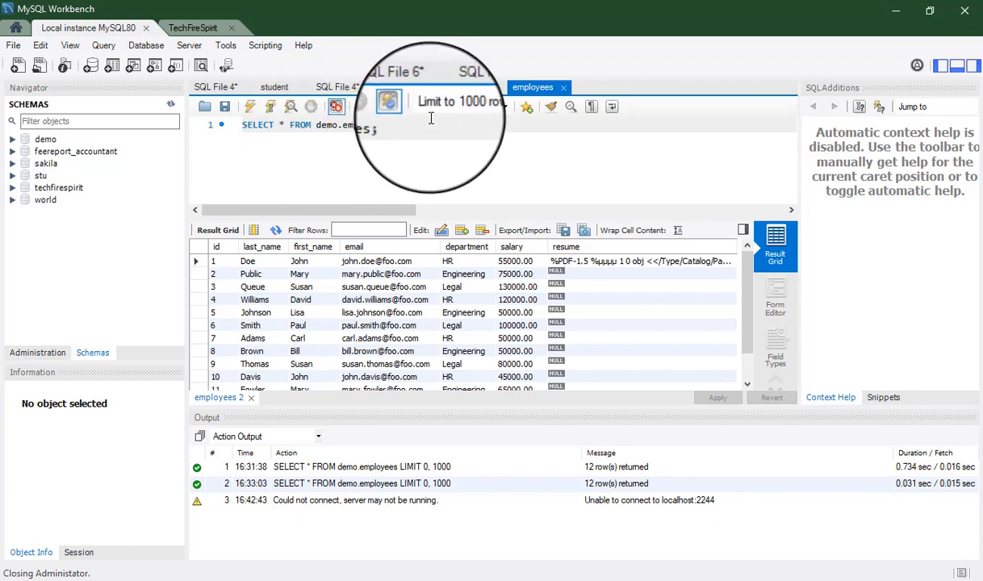
click(16, 28)
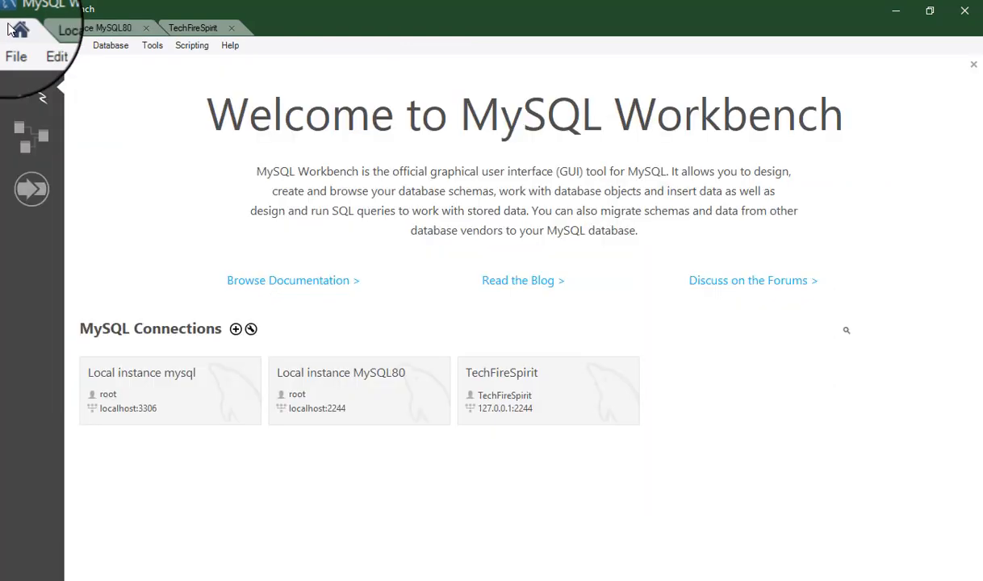